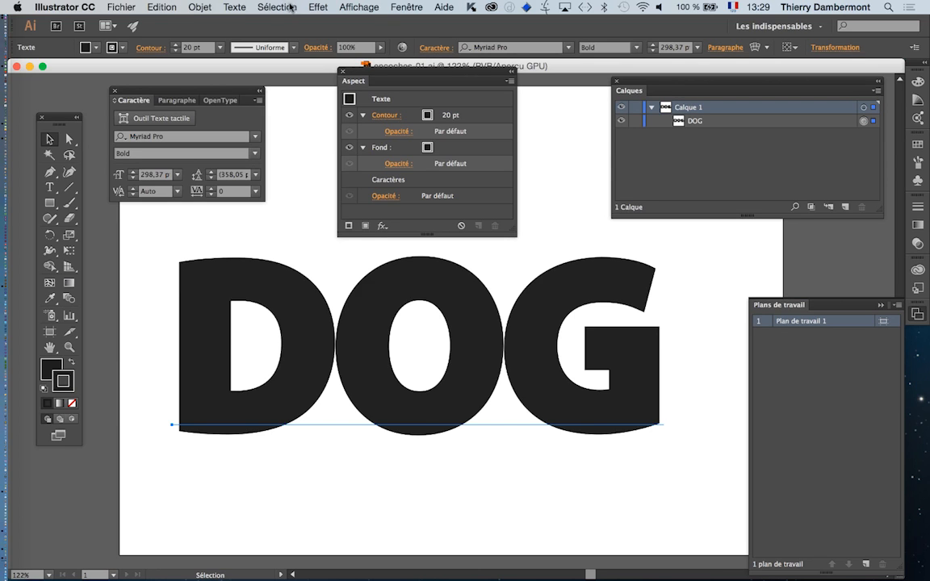
- Rasterize the DOG text as an RVB image at 300 ppp with a white background
left_click(199, 8)
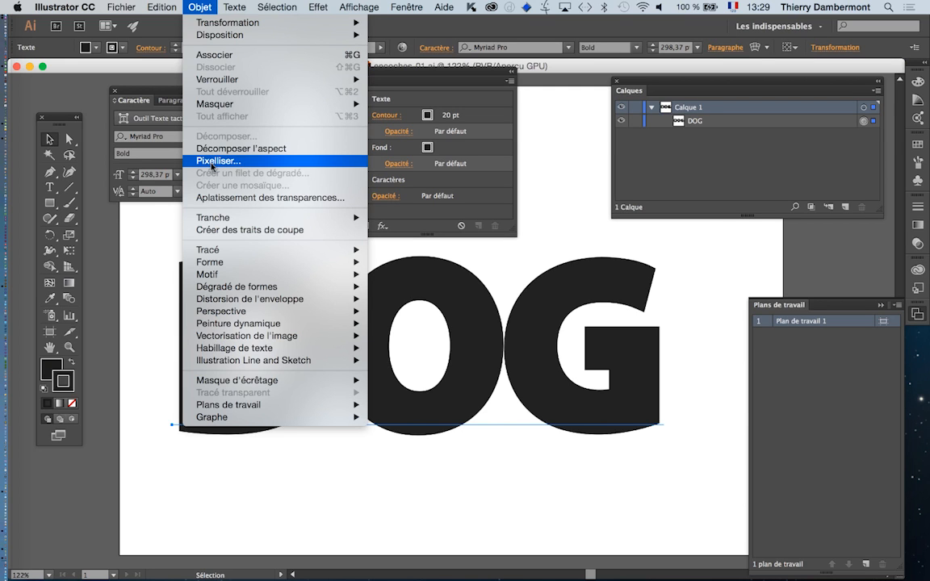
left_click(212, 161)
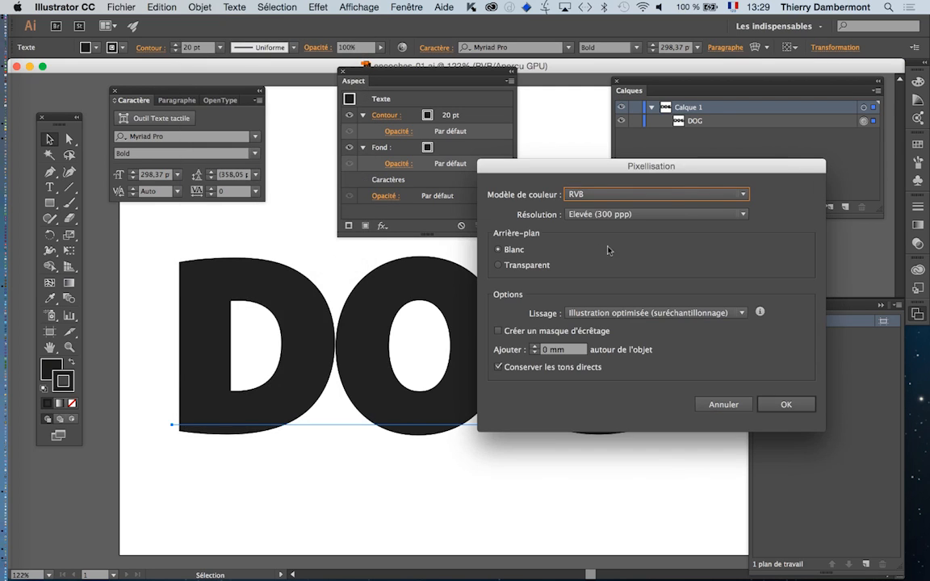
left_click_drag(574, 171, 620, 98)
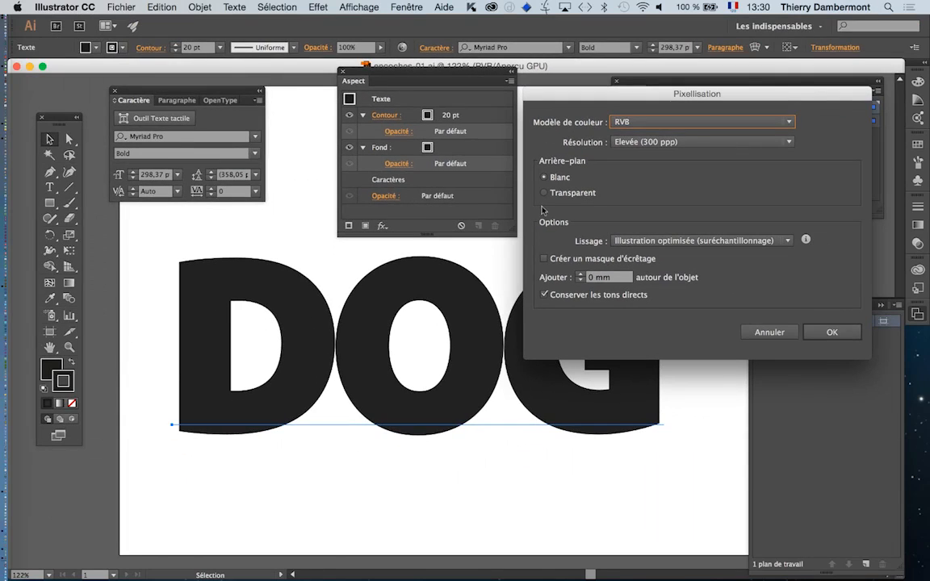
left_click(826, 339)
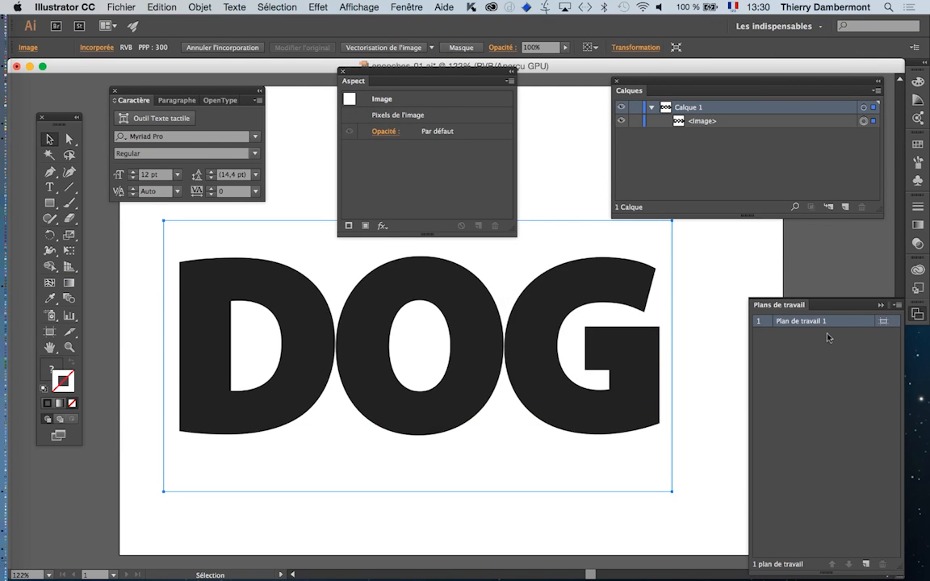
- Show the transparency grid to check the background of the rasterized DOG image, and hide the grid again
left_click(407, 6)
mouse_move(368, 6)
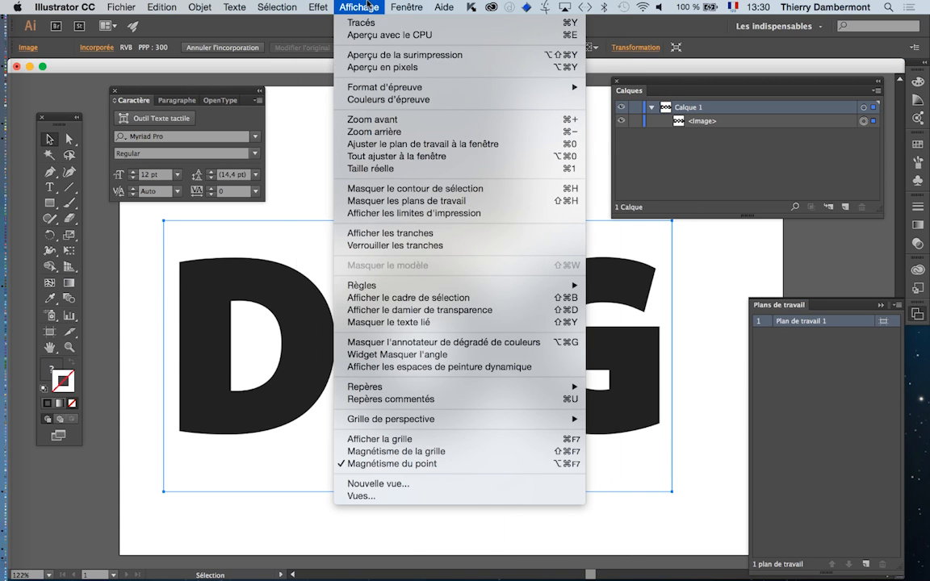
left_click(386, 310)
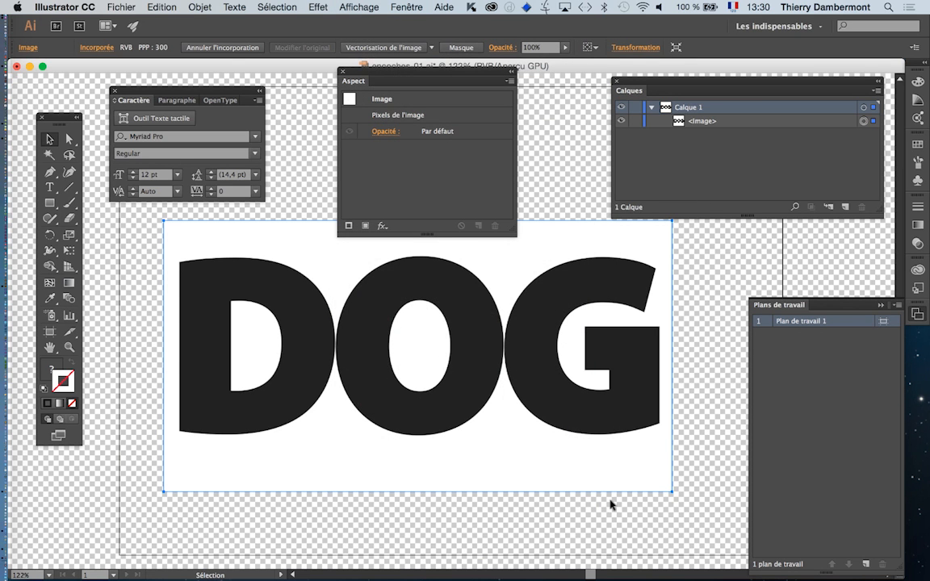
scroll(575, 407, "down", 1)
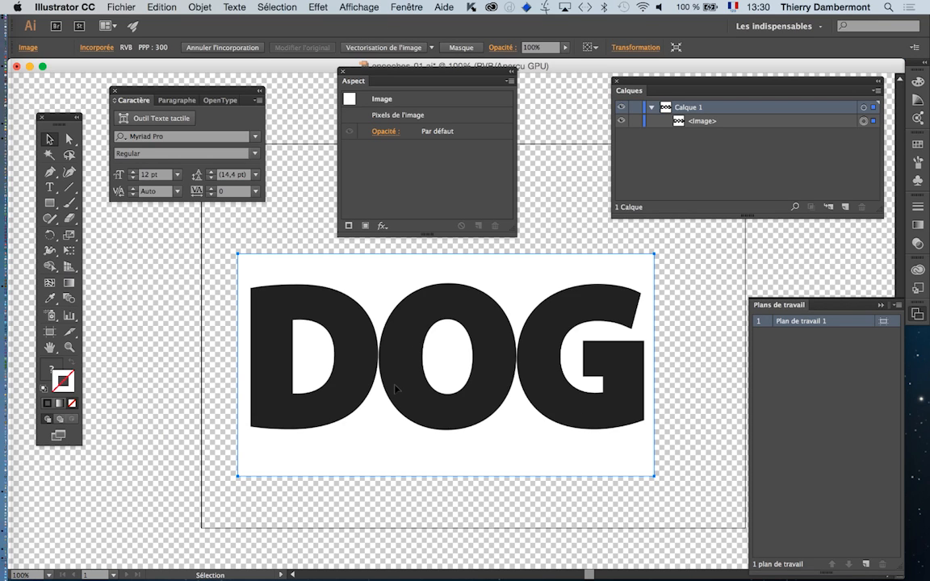
left_click(342, 7)
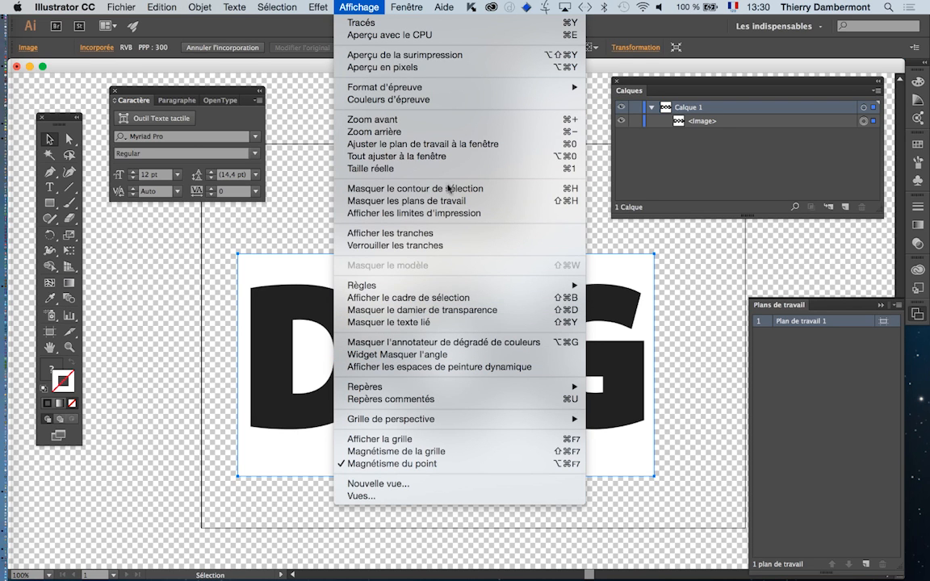
left_click(444, 309)
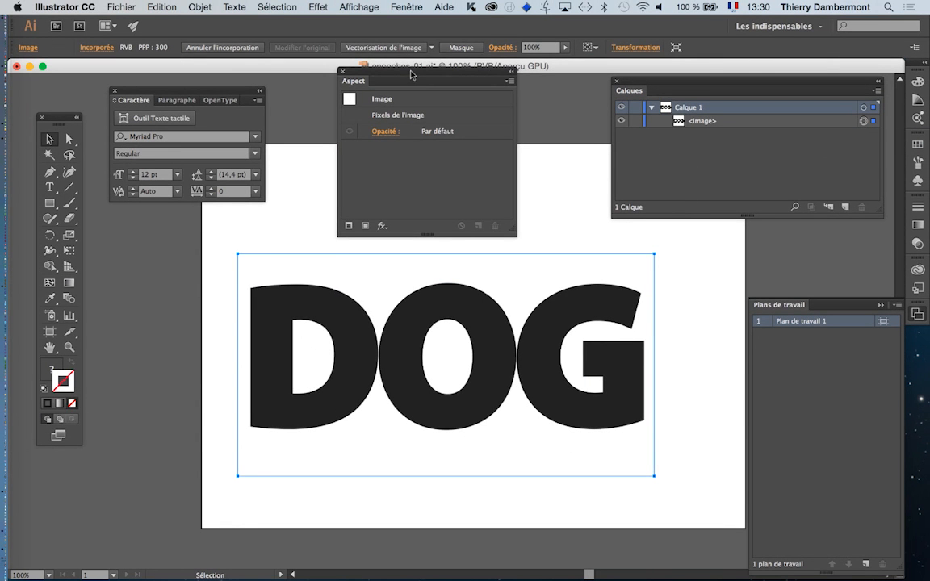
- Trace the DOG image with Vectorisation de l'image in Noir et blanc mode, using the default preset with Aperçu enabled
left_click_drag(412, 74, 379, 63)
left_click(396, 6)
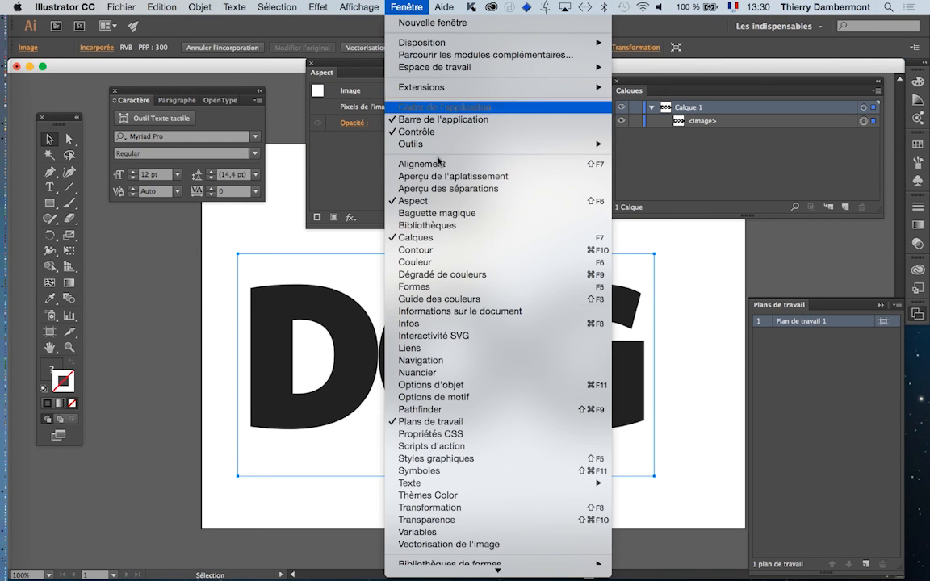
scroll(482, 485, "down", 3)
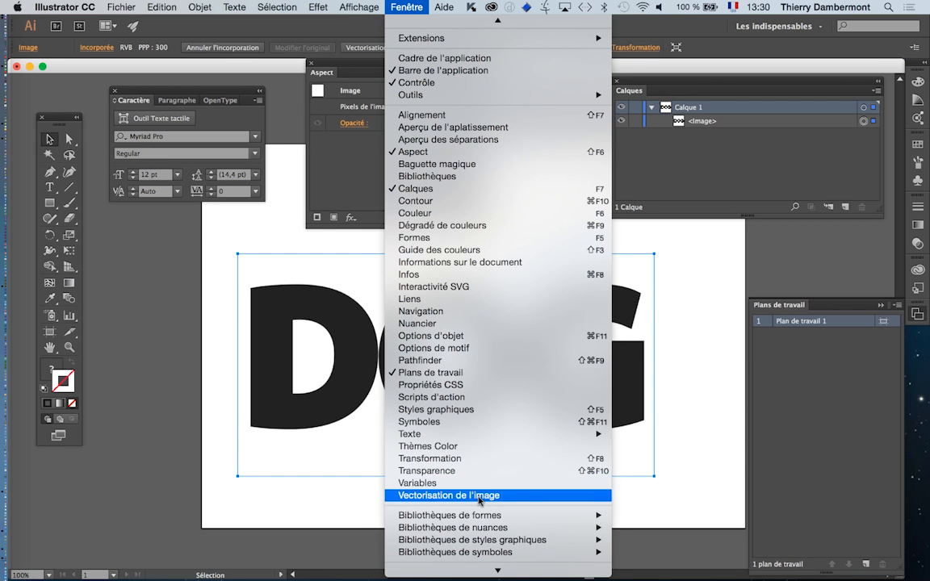
left_click(480, 496)
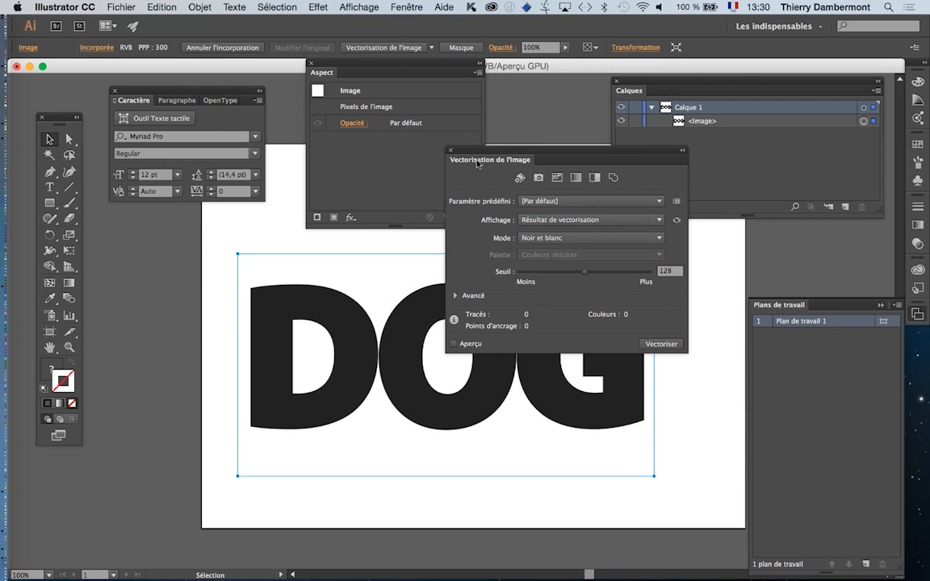
left_click_drag(482, 152, 546, 272)
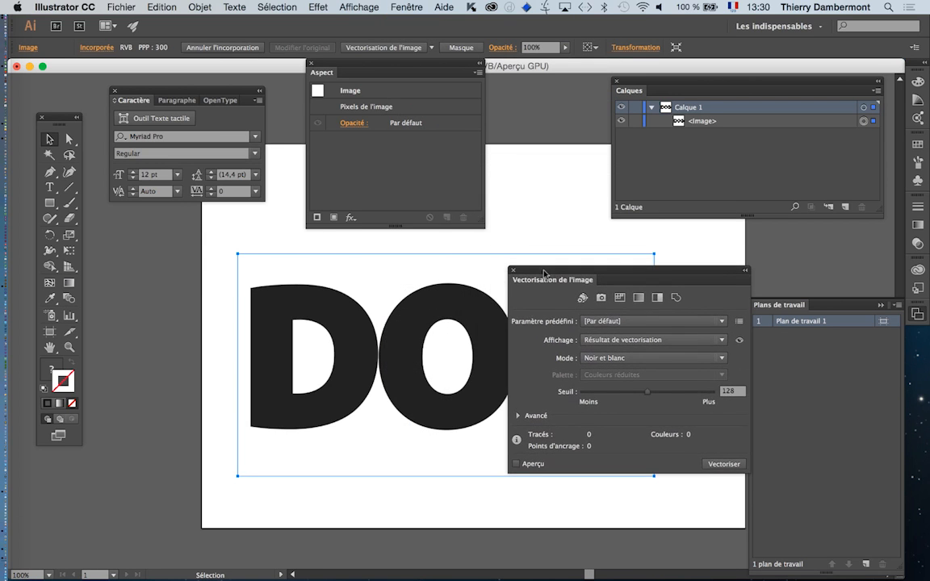
left_click(518, 463)
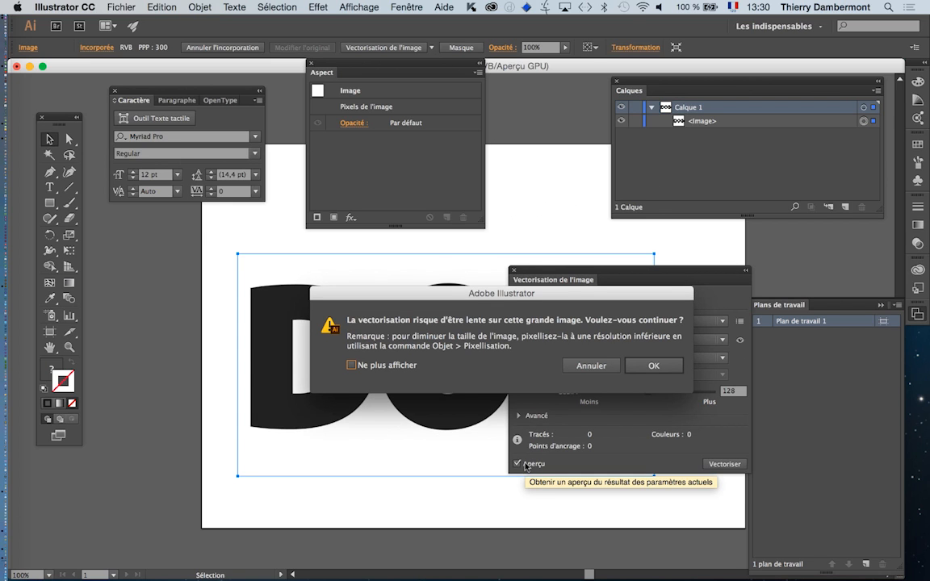
left_click(652, 366)
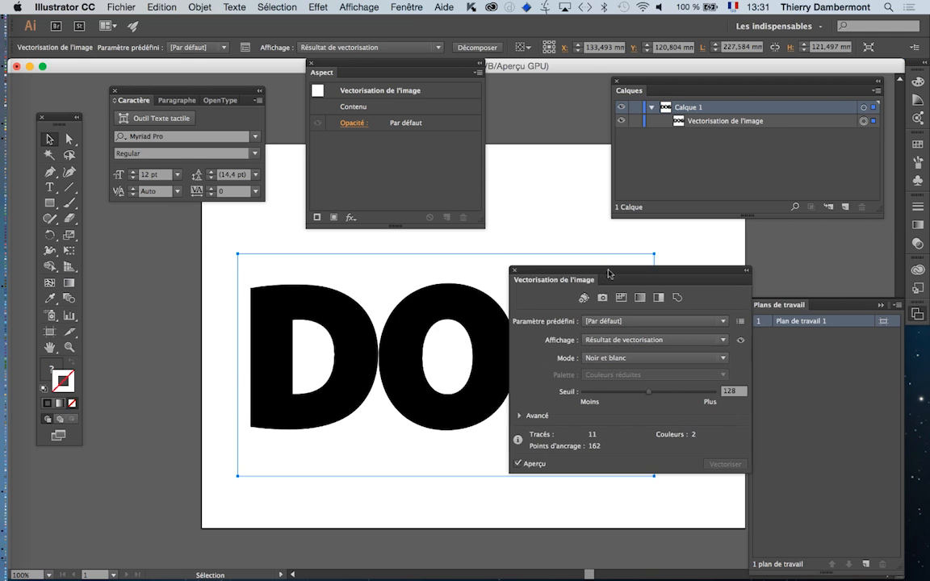
- Move the image tracing settings away from the lettering and show the transparency grid behind the traced artwork
left_click_drag(613, 268, 742, 226)
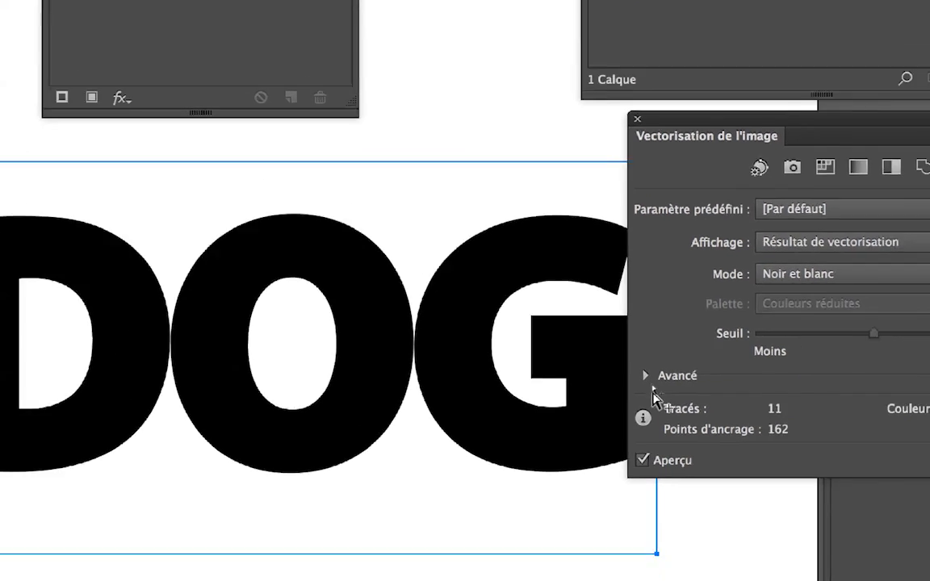
left_click(358, 7)
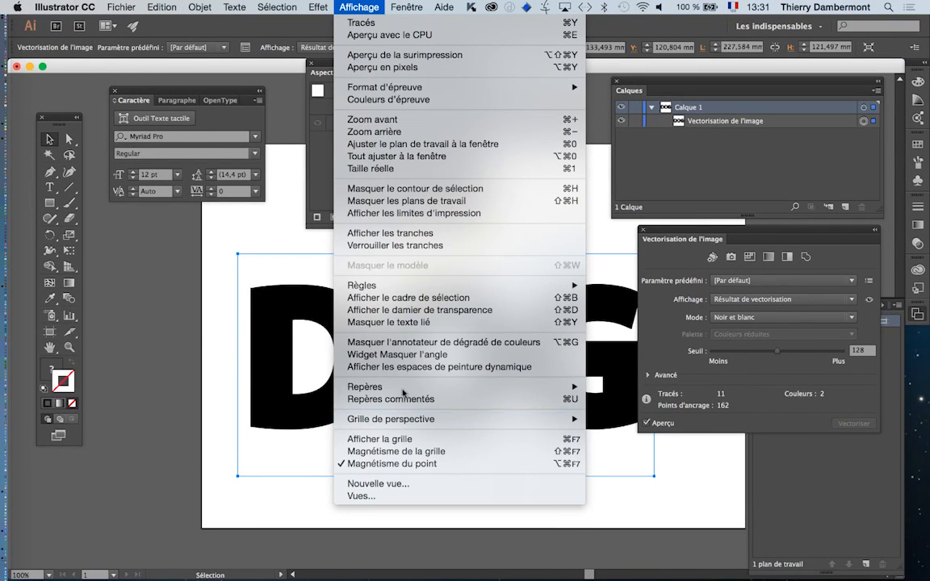
left_click(417, 314)
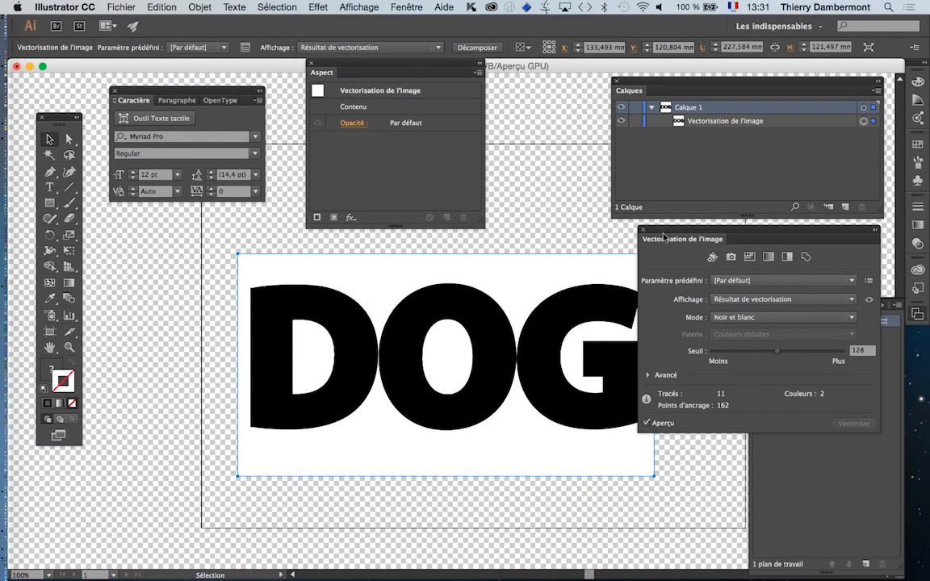
mouse_move(662, 240)
left_mouse_down()
mouse_move(686, 242)
mouse_move(667, 241)
left_mouse_up()
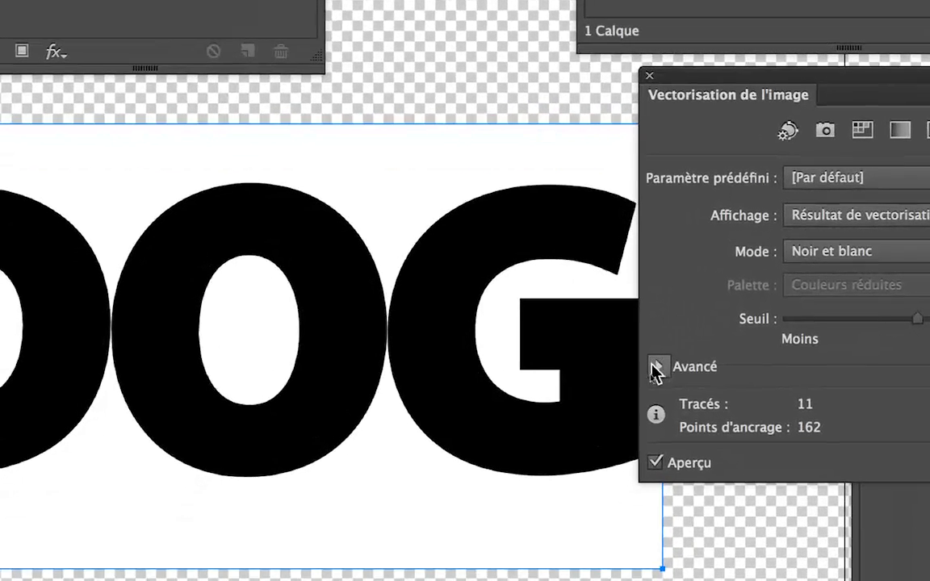
- Enable Ignorer le blanc in the advanced tracing options to remove the white background, and close the tracing settings
left_click(655, 370)
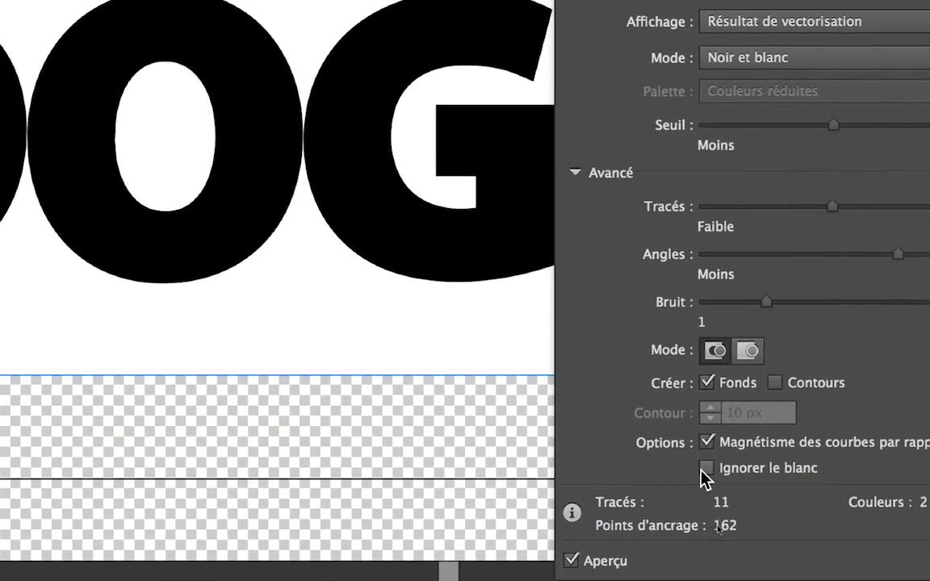
left_click(703, 470)
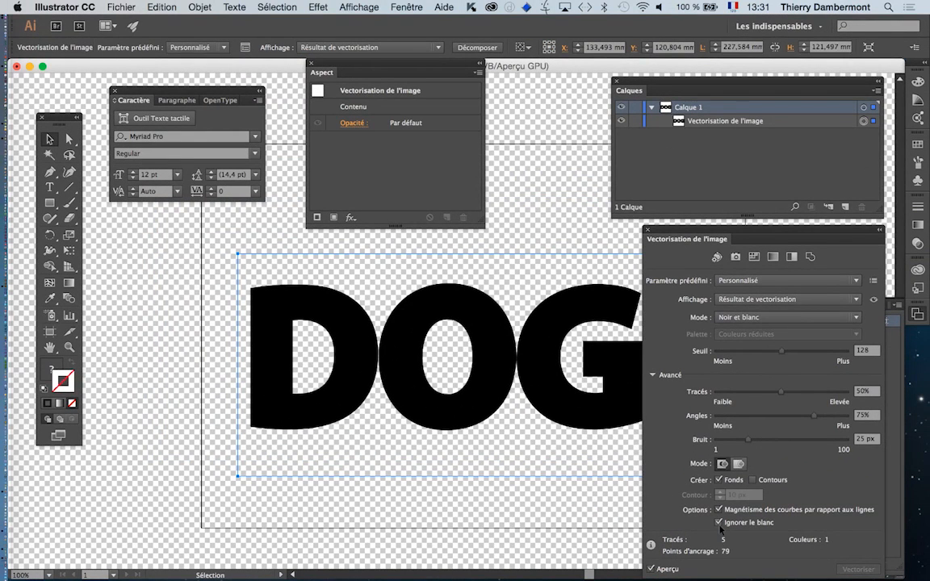
left_click(891, 491)
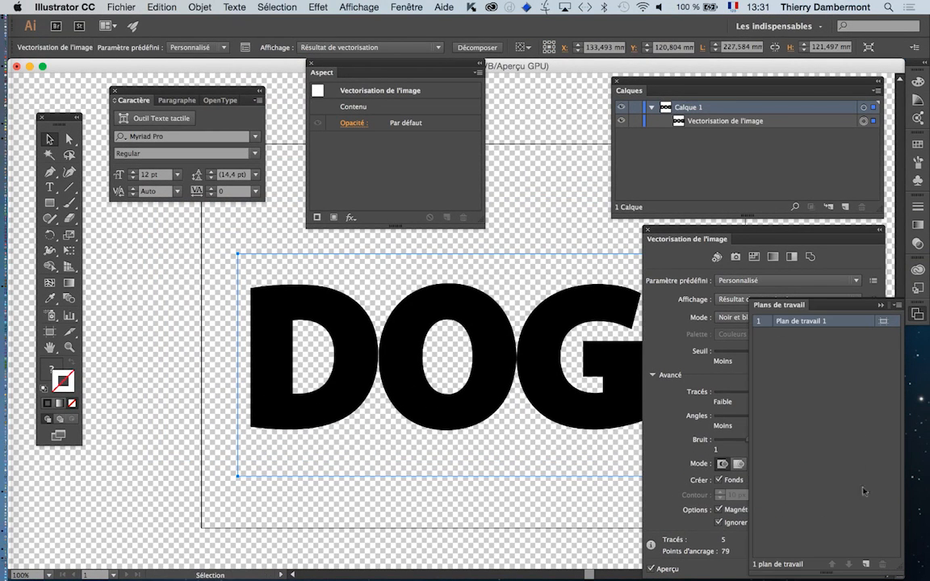
left_click_drag(680, 234, 700, 152)
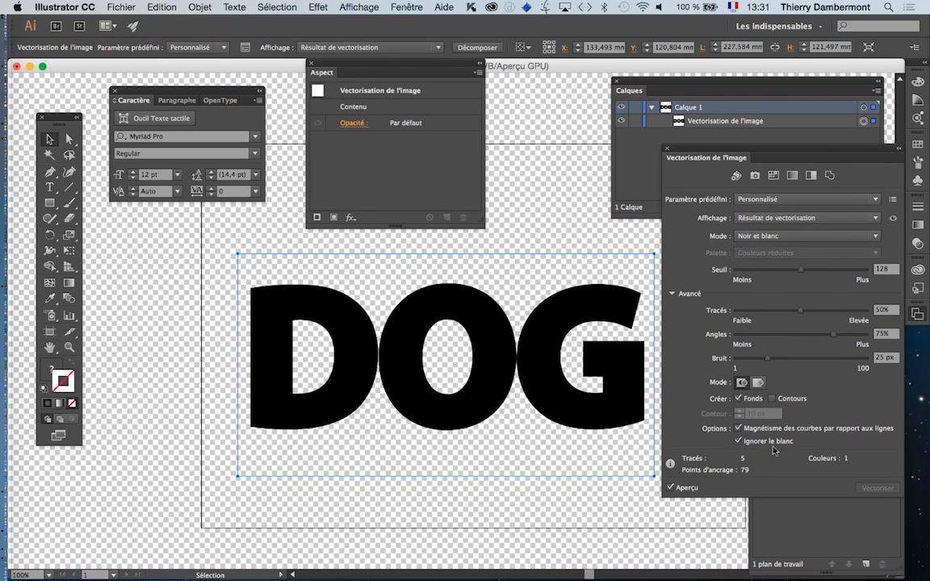
left_click(666, 149)
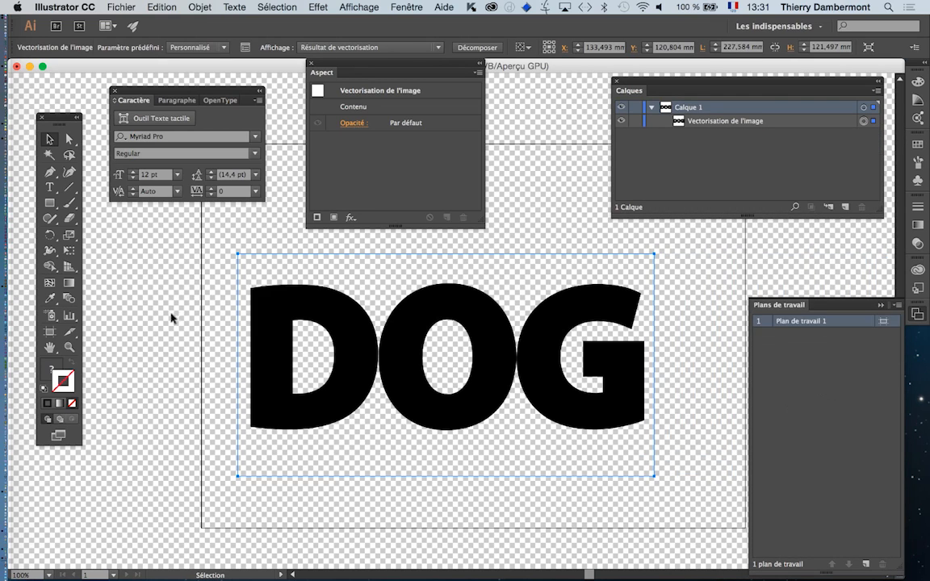
- Expand the traced DOG image into editable vector paths with Décomposer
left_click(50, 349)
left_click_drag(305, 394, 227, 418)
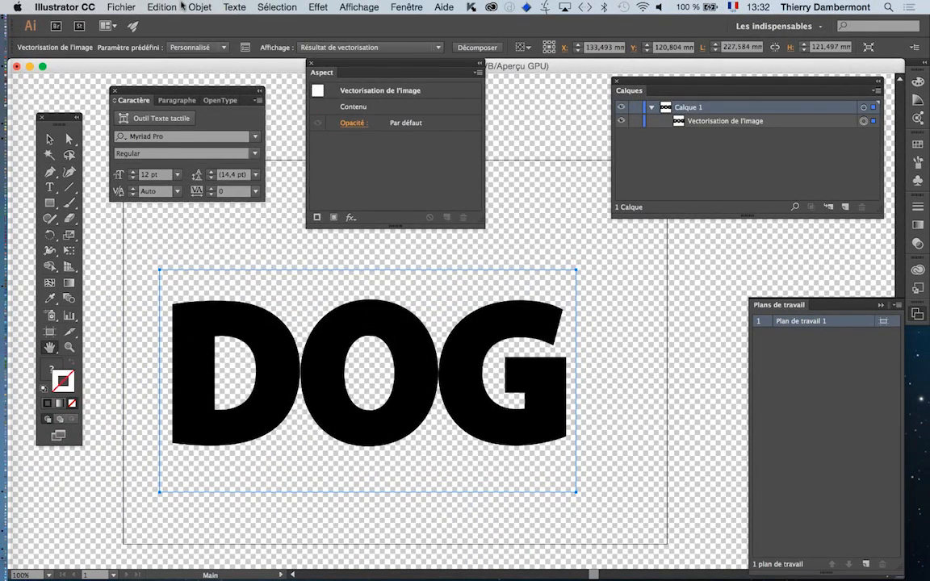
left_click(198, 8)
mouse_move(266, 337)
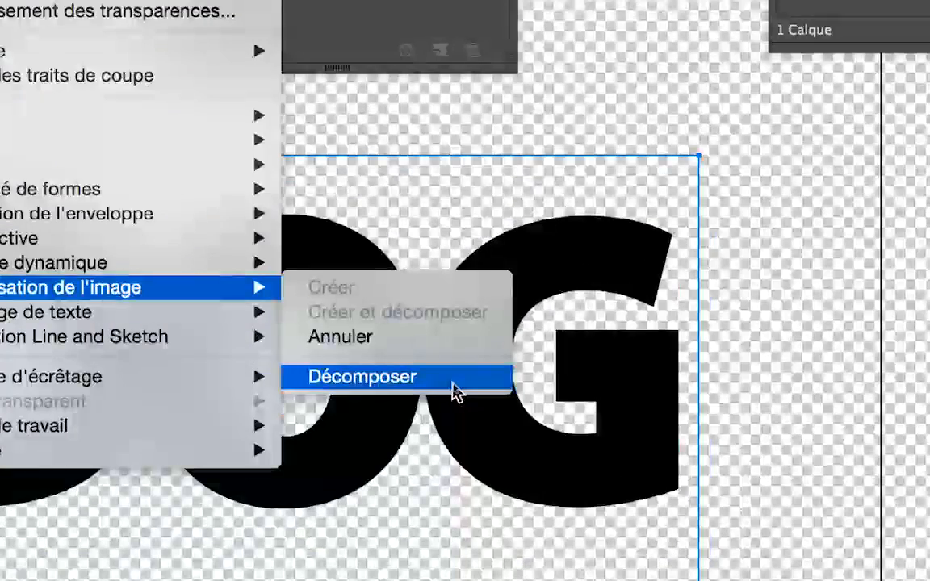
left_click(453, 388)
key("space")
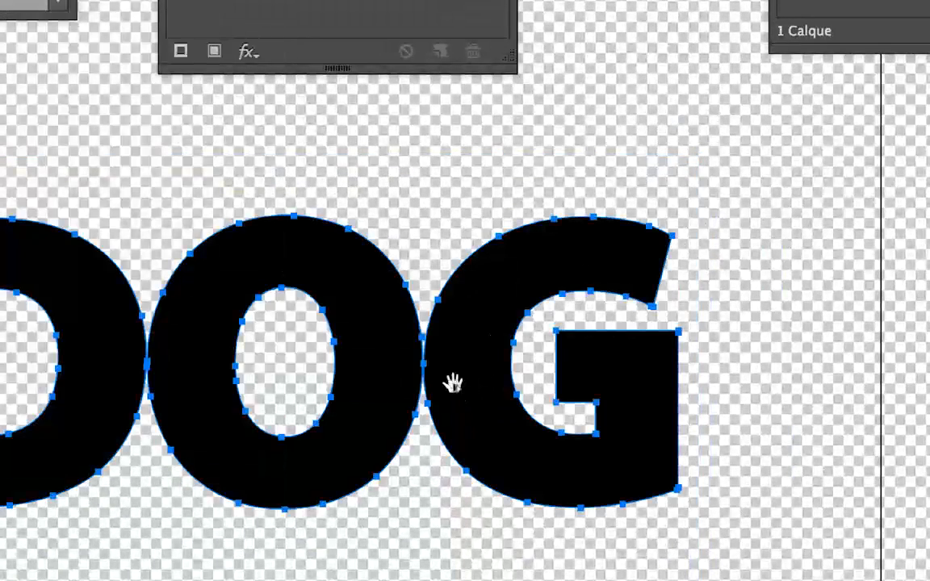
key("space")
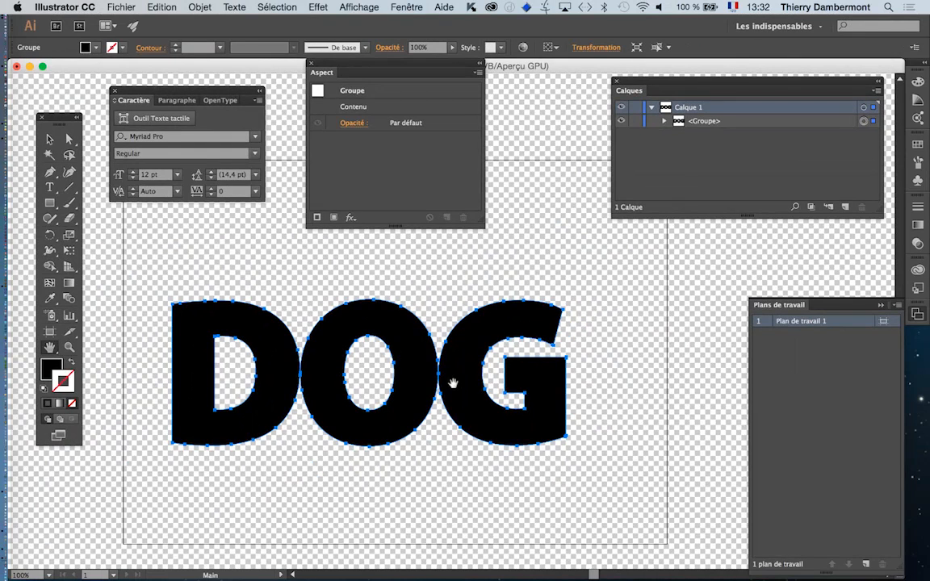
- Switch to TextEdit and add the line "Fenetre / vectorisation … avec l'option "blancs transparents"" below the pixelliser note
key("super+Tab")
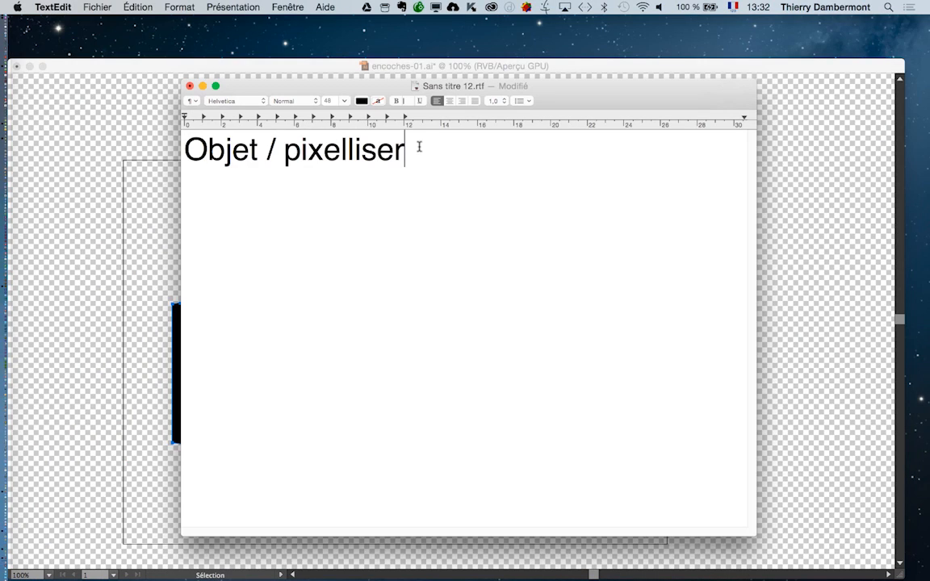
key("Return")
type("Fentre")
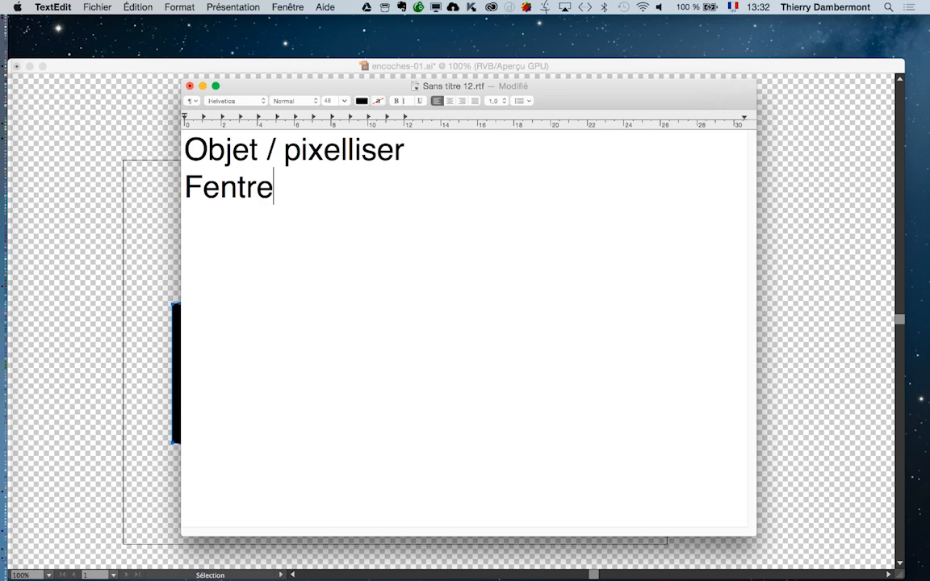
key("BackSpace")
key("BackSpace")
key("BackSpace")
type("et")
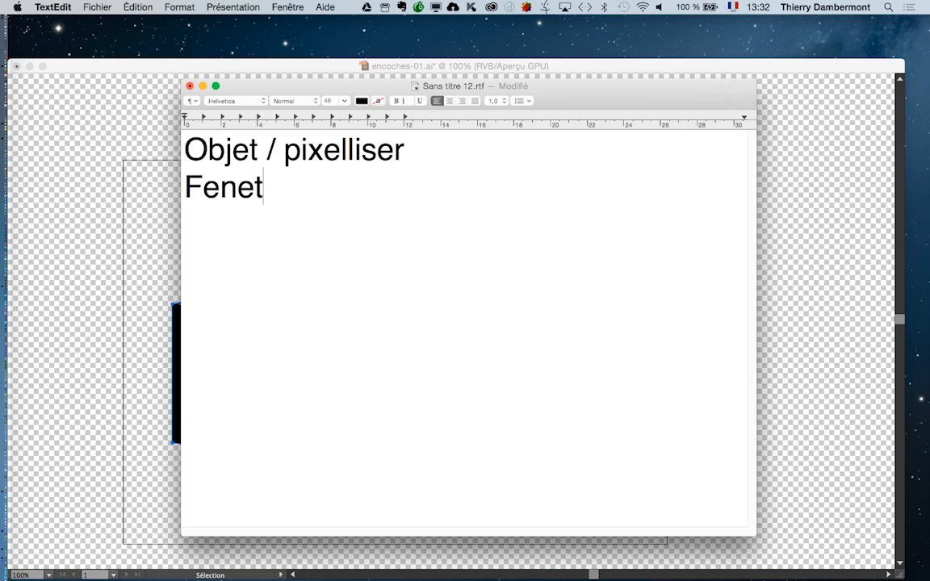
type("re / vecto")
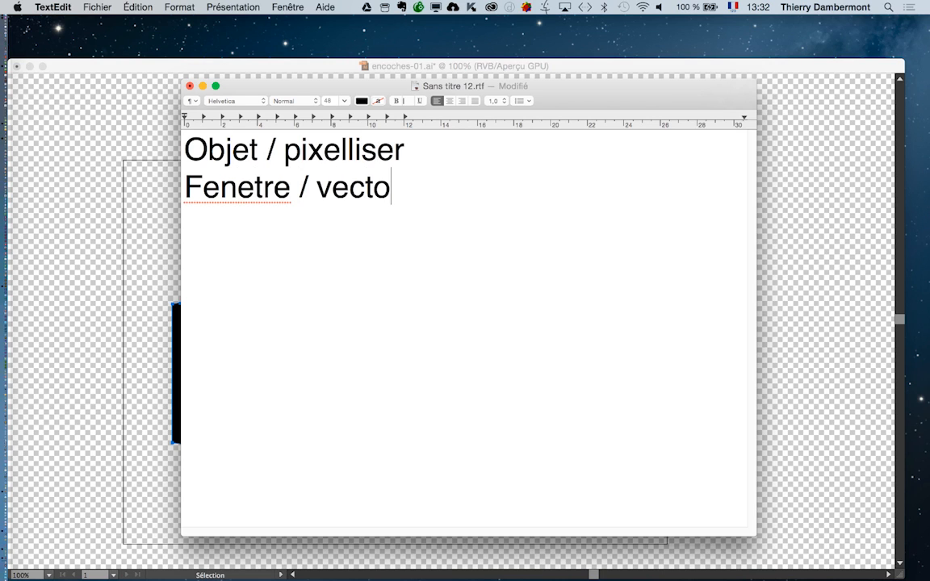
type("risation ")
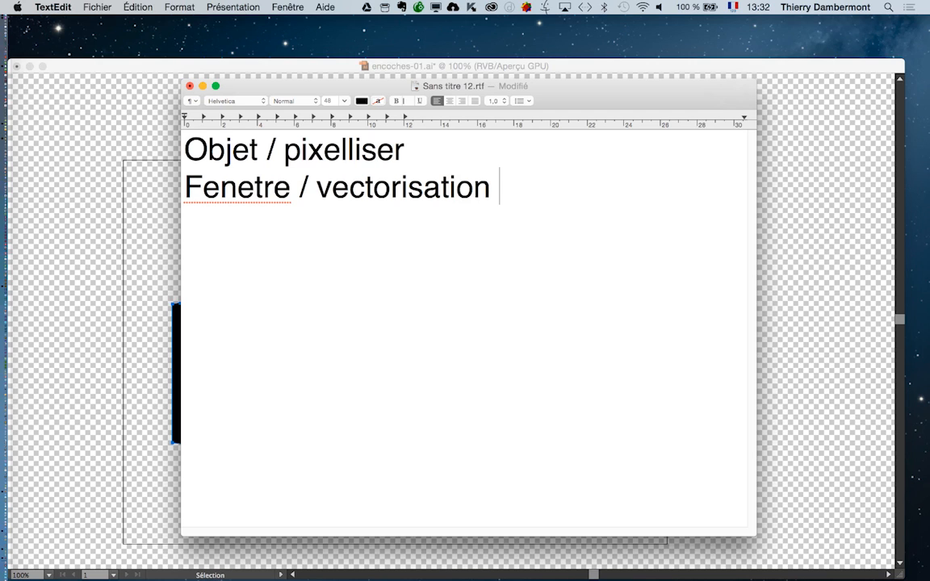
type("… avec l'option")
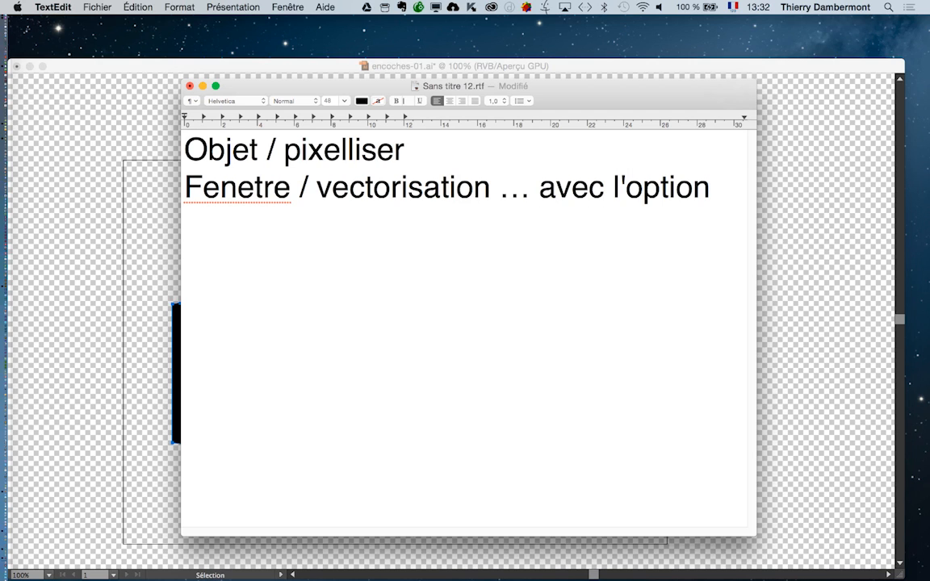
key("Return")
type("\"blanc")
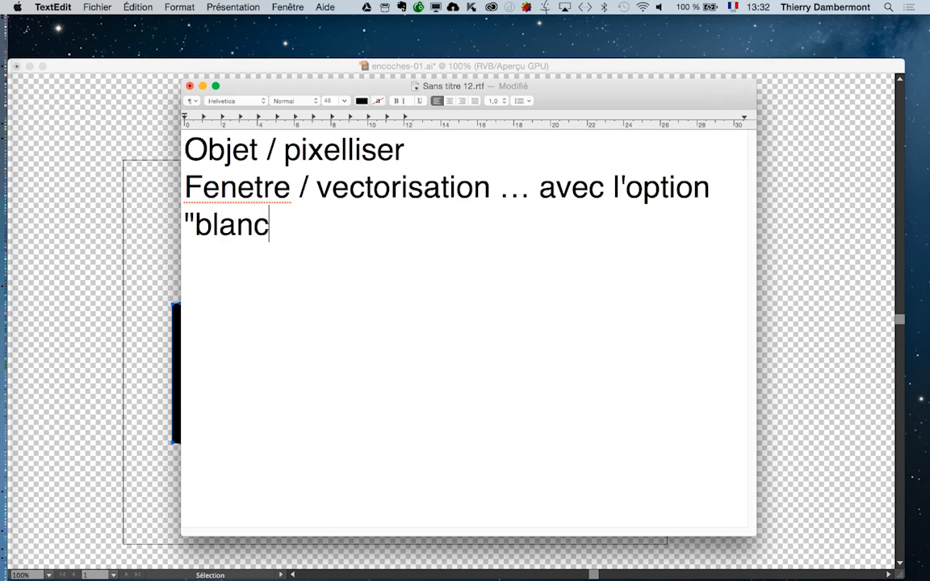
type("s transparents\"")
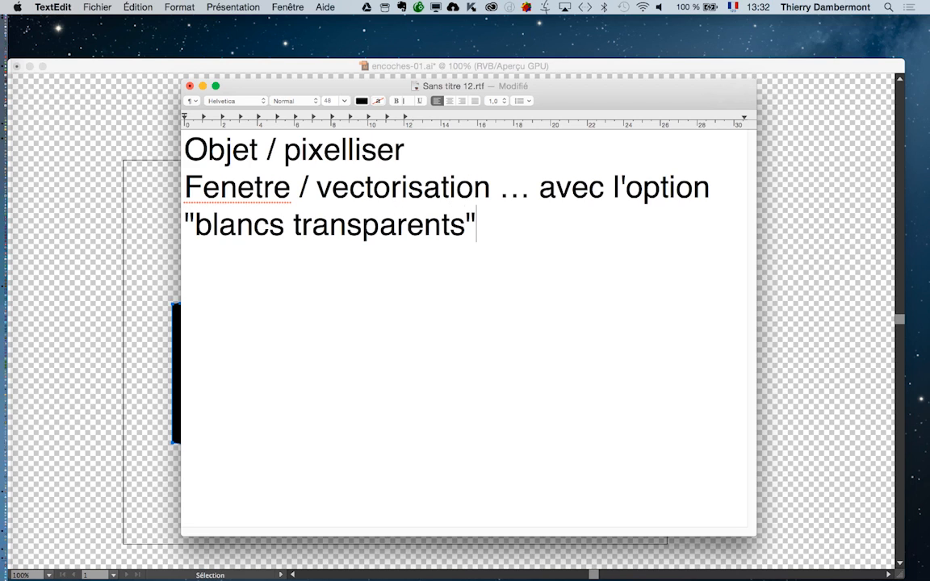
- Reduce the font size of all the note text to 29
key("super+a")
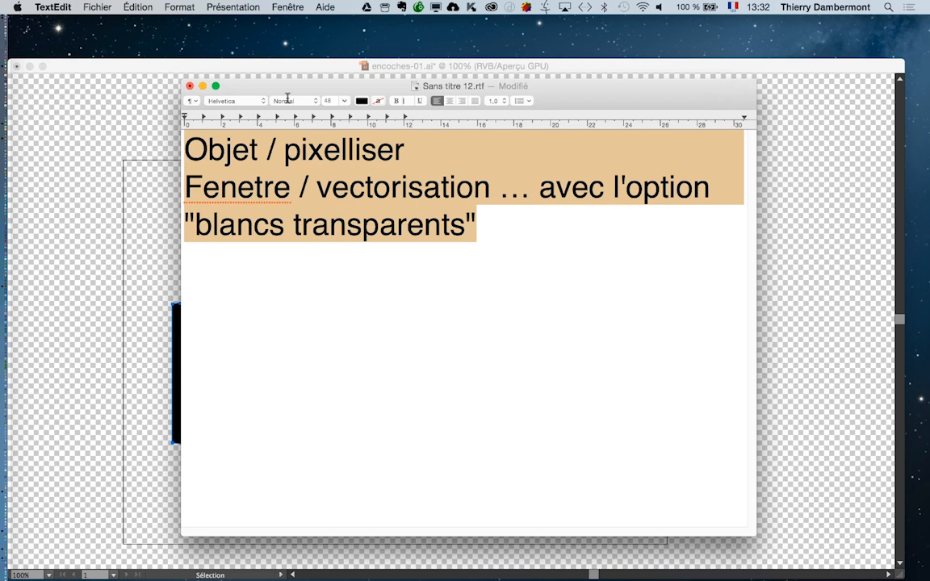
key("super+minus")
key("super+minus")
key("super+minus")
key("super+minus")
key("super+minus")
key("super+minus")
key("super+minus")
key("super+minus")
key("super+minus")
key("super+minus")
key("super+minus")
key("super+minus")
key("super+minus")
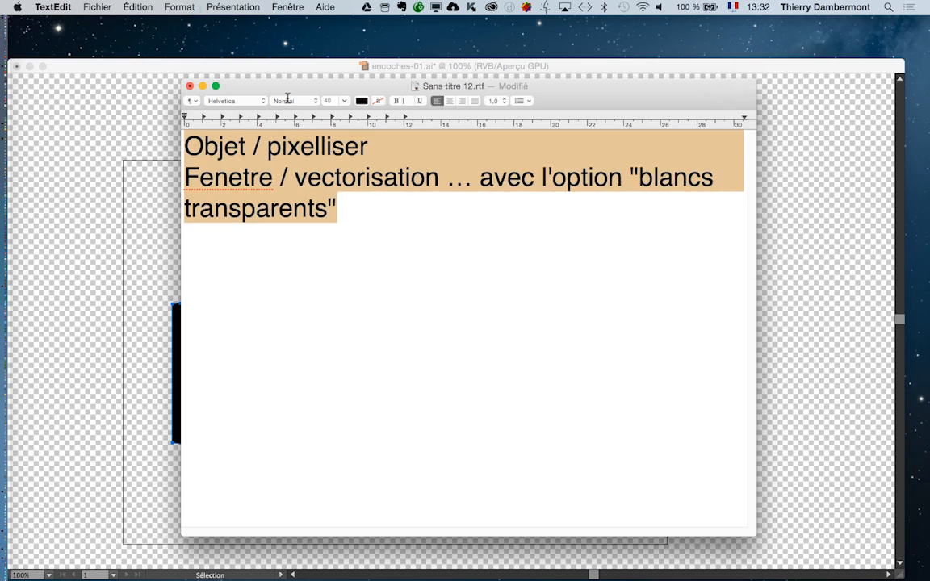
key("super+minus")
key("super+minus")
key("super+minus")
key("super+minus")
key("super+minus")
key("super+minus")
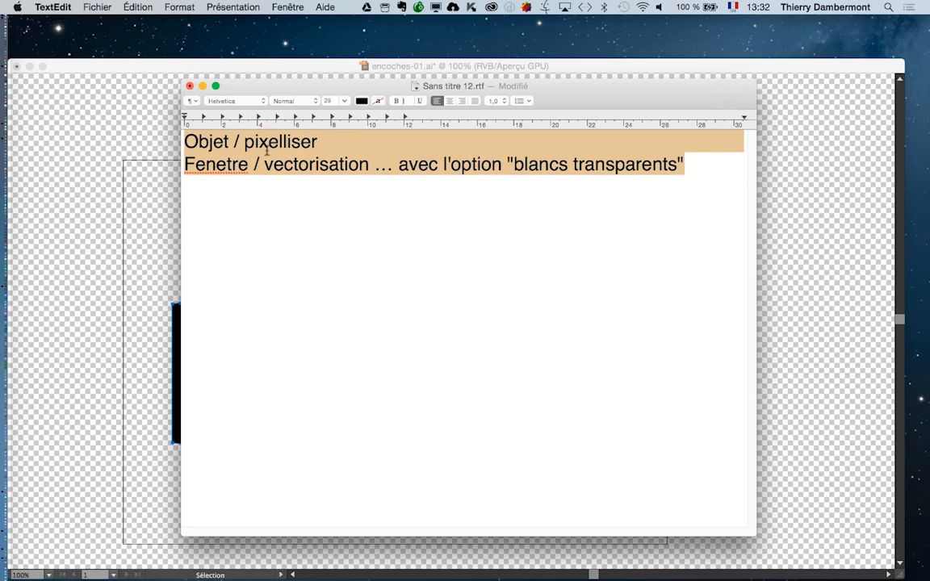
- Correct "Fenetre" to "Fenêtre" and number the two note lines "1." and "2."
left_click(231, 164)
left_click_drag(225, 164, 218, 164)
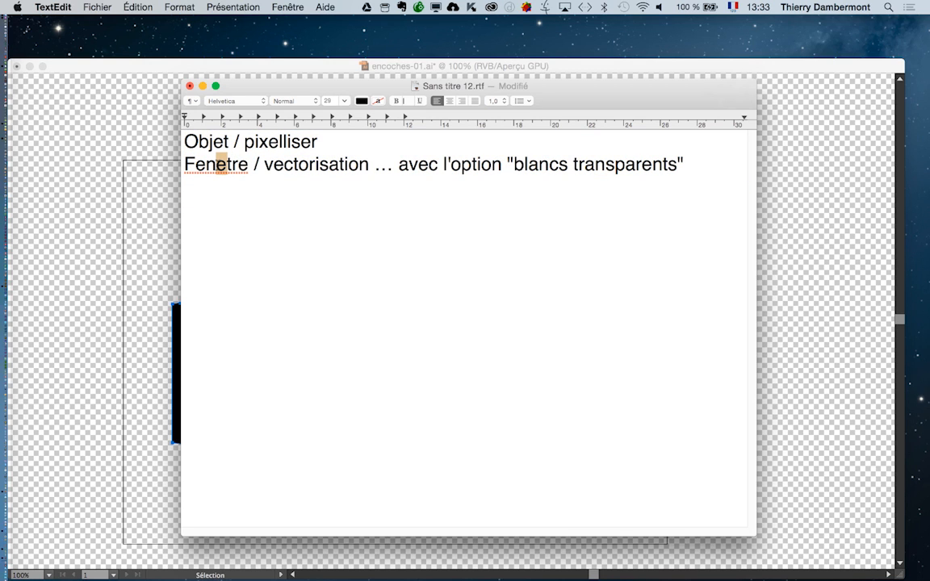
type("ê")
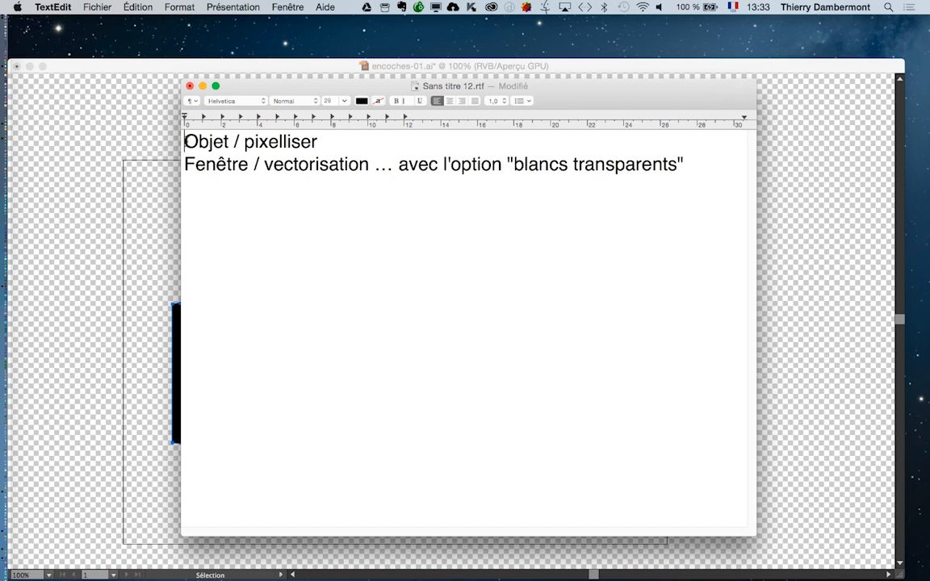
type("1. ")
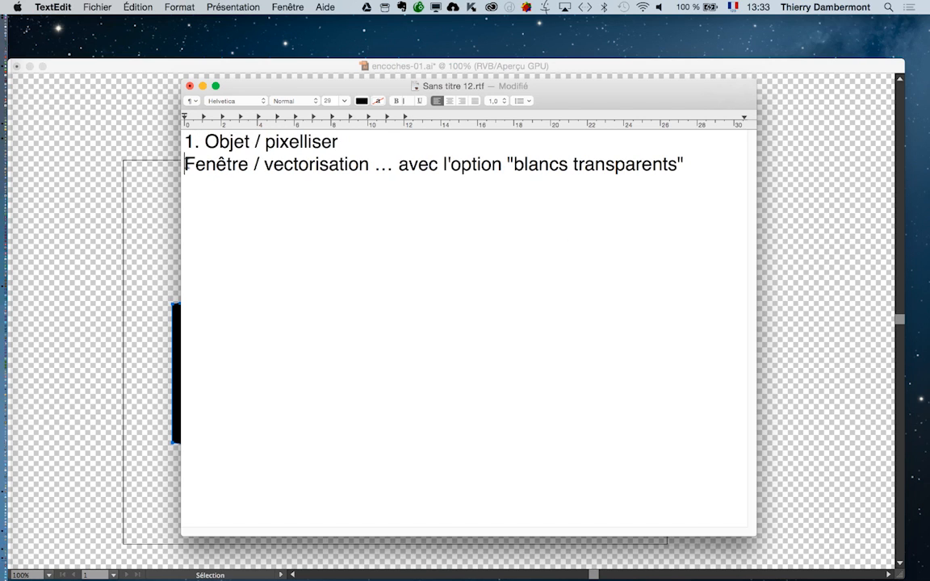
type("2.")
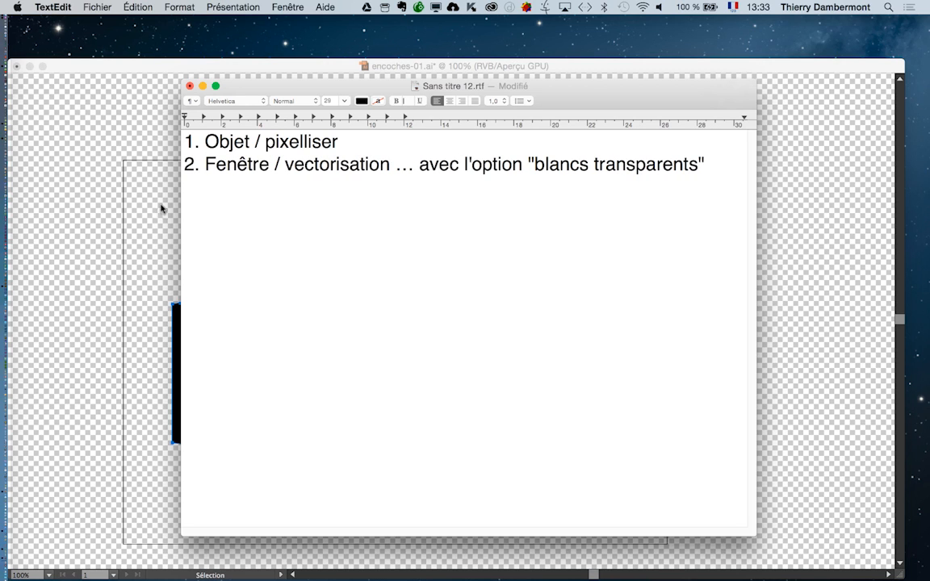
- Add the third note line "3. Objet / Vectorisation / Décomposer" below the other two
left_click(210, 185)
type("3. Objet ")
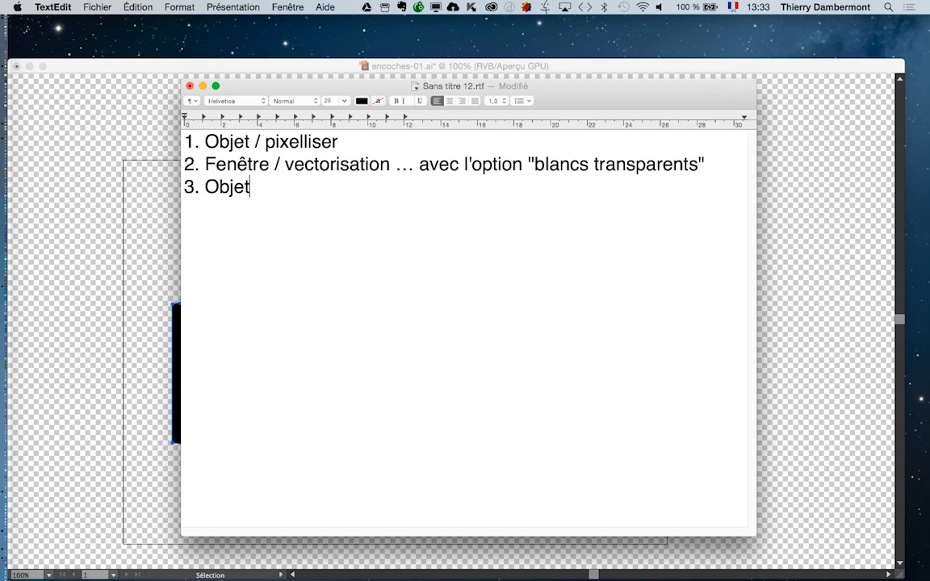
type("/ Vector")
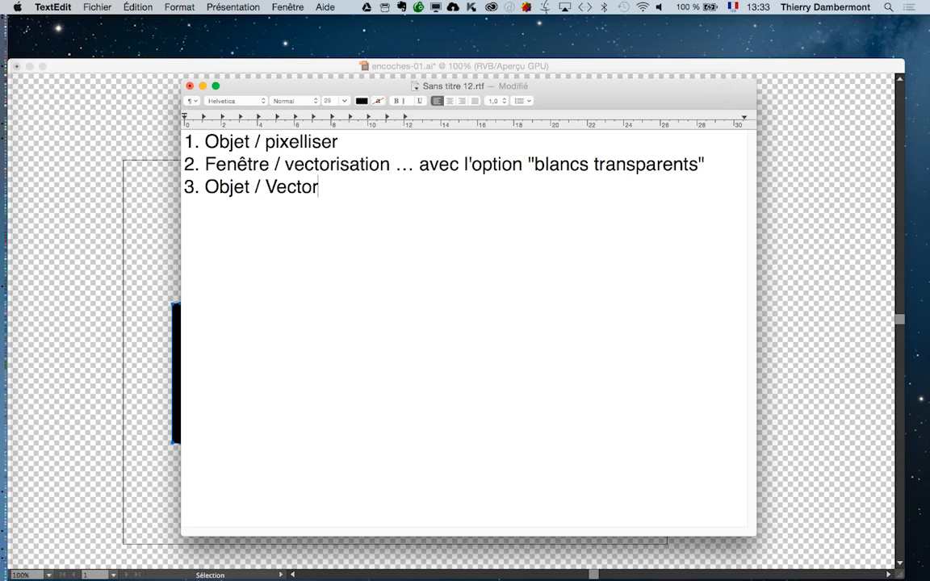
type("isation / dé")
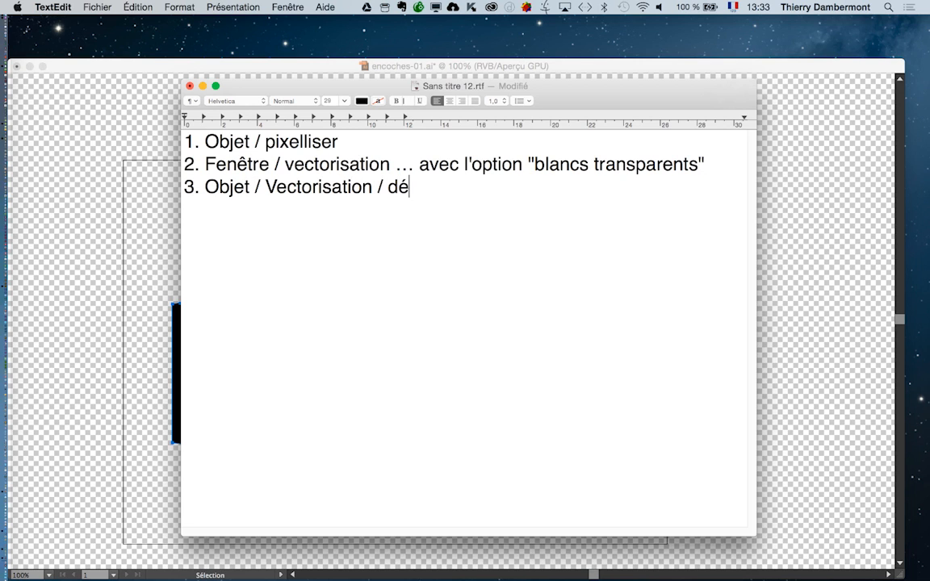
type("composer")
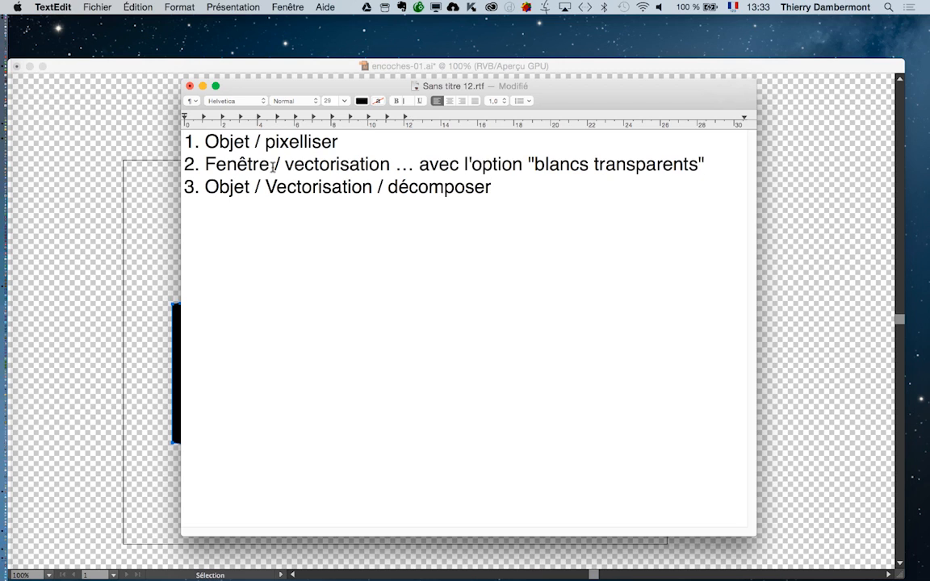
left_click_drag(389, 187, 393, 190)
type("D")
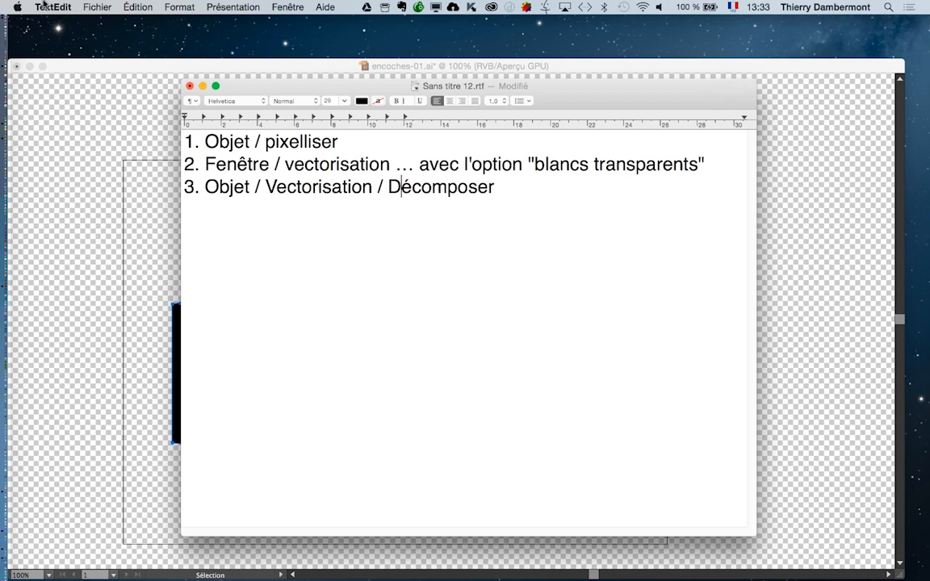
- Leave the notes and switch back to the DOG artwork in Illustrator
left_click(138, 7)
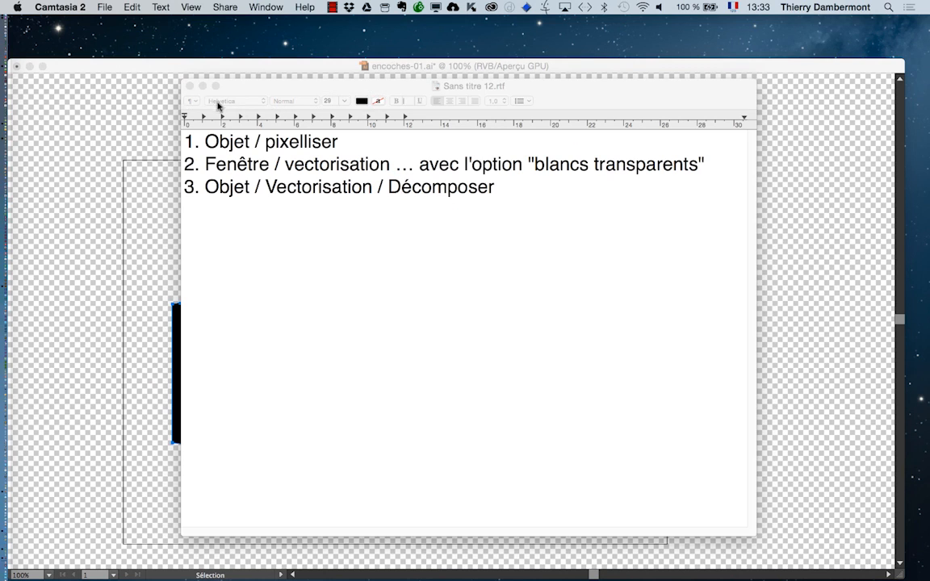
left_click(190, 86)
left_click(215, 71)
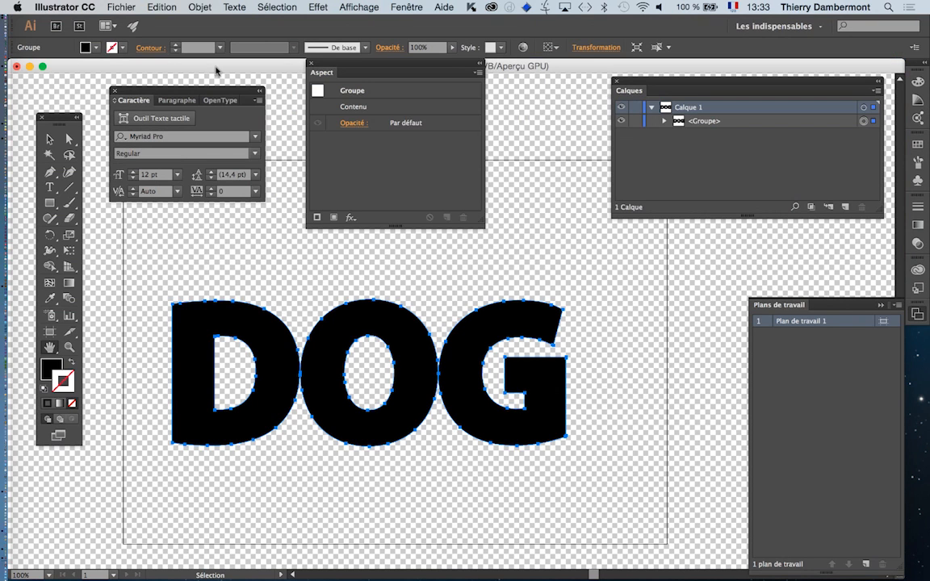
- Expand the DOG <Groupe> in the layer list and make the list taller
left_click(663, 121)
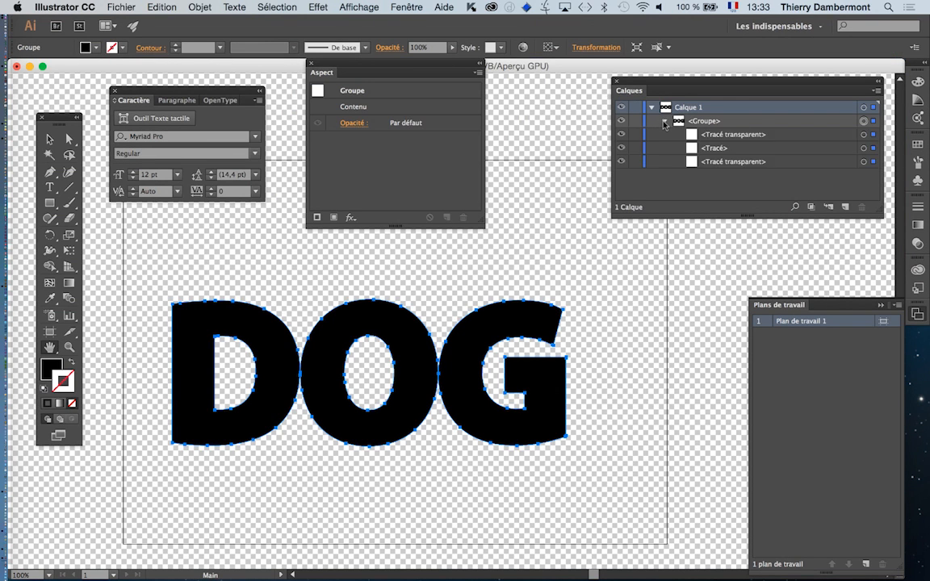
left_click_drag(882, 212, 882, 221)
left_click_drag(882, 224, 884, 263)
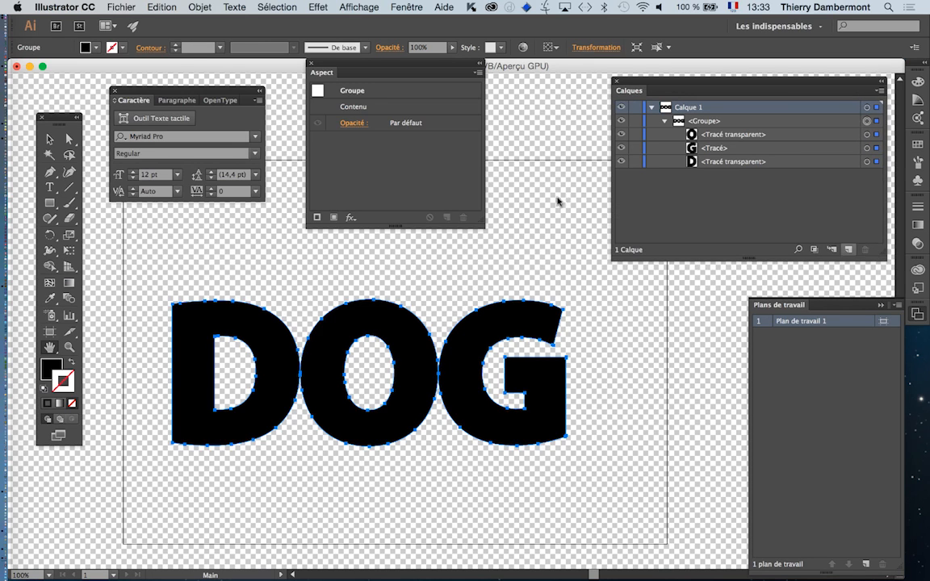
- Deselect the artwork, target the O, G and D paths one at a time in the layer list, and target the O again
left_click(49, 139)
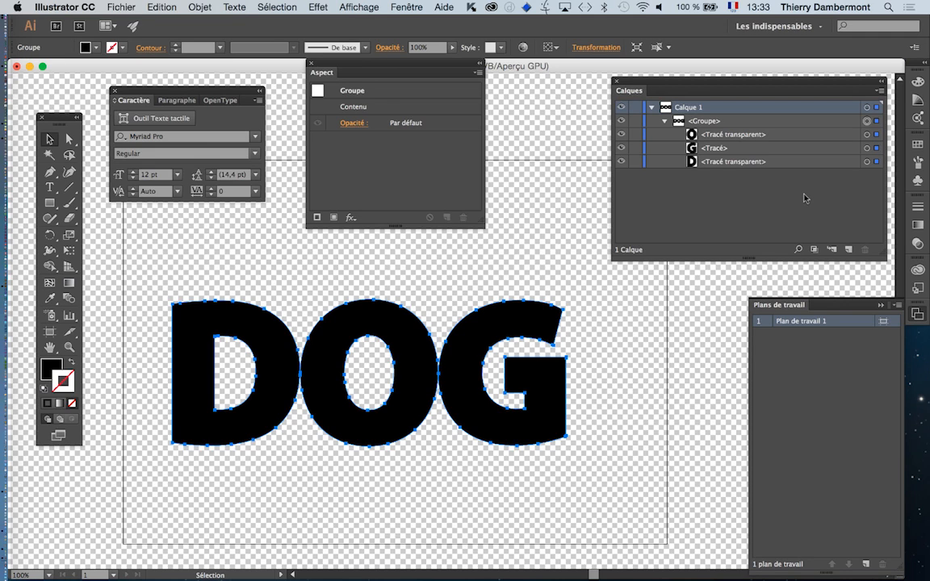
left_click(546, 127)
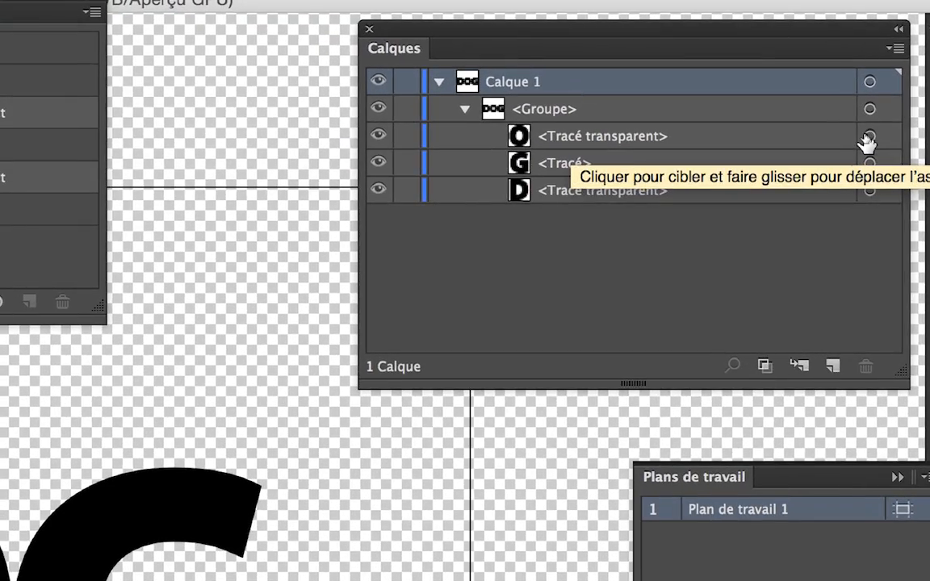
left_click(867, 133)
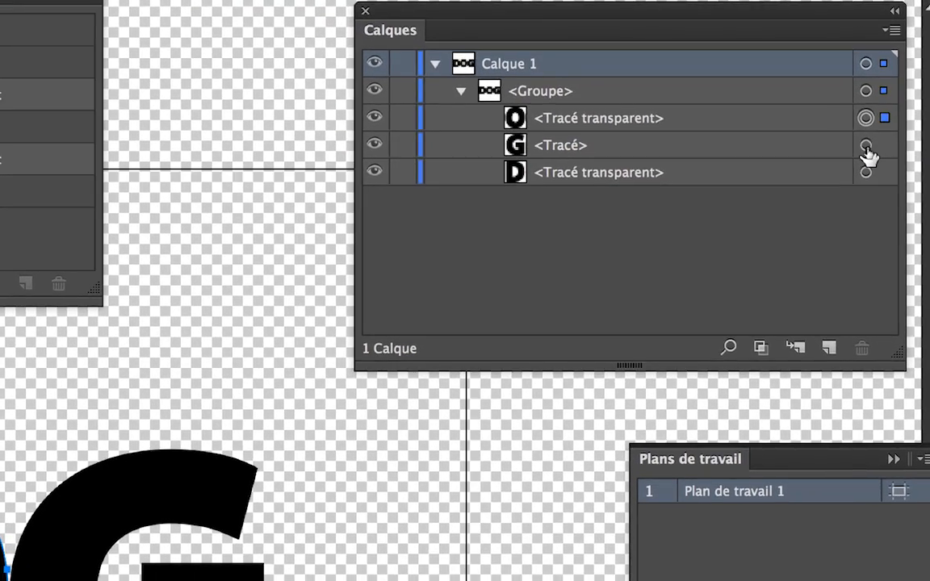
left_click(866, 151)
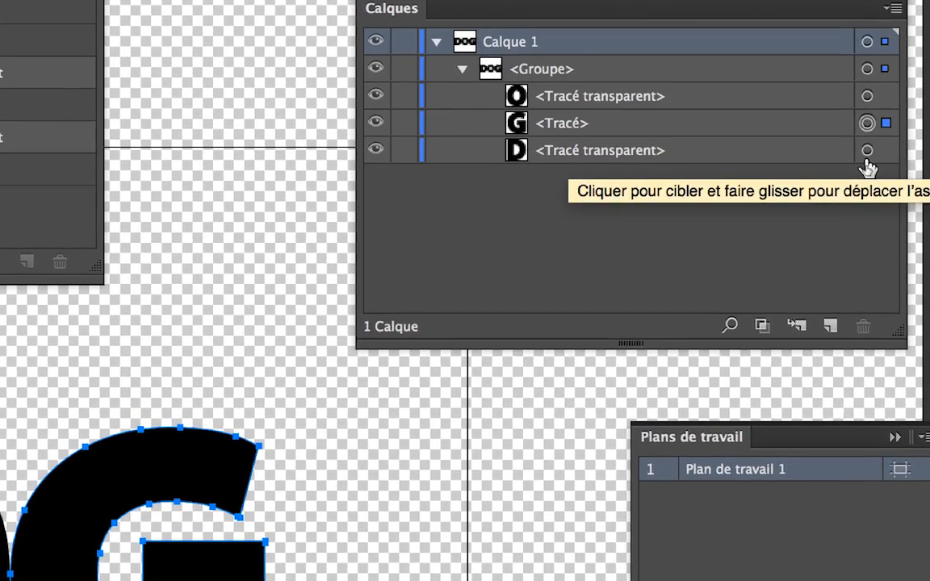
left_click(867, 179)
left_click(867, 97)
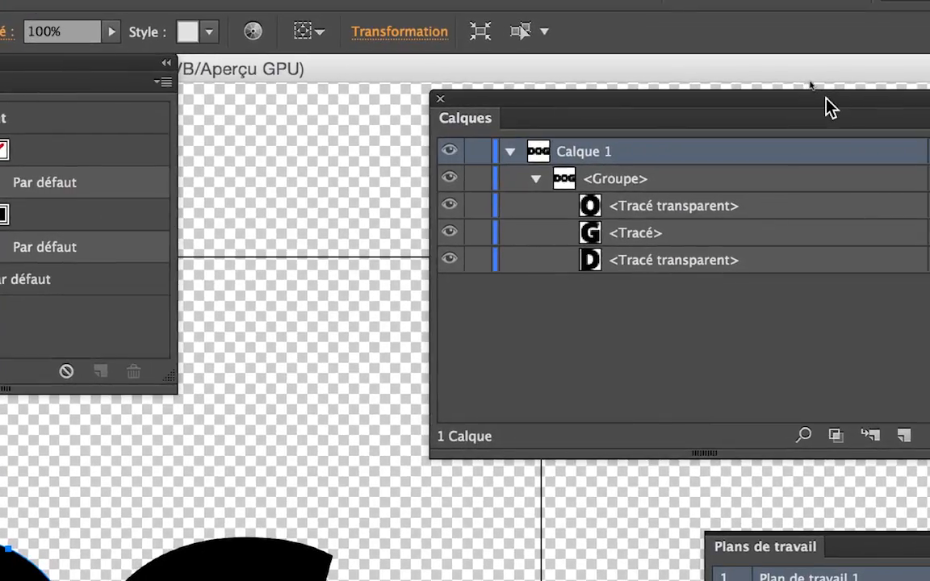
- Move the layer list closer to the Aspect settings and highlight the O, G and D path entries in turn without targeting them
left_click_drag(822, 20, 697, 71)
left_click_drag(765, 123, 687, 120)
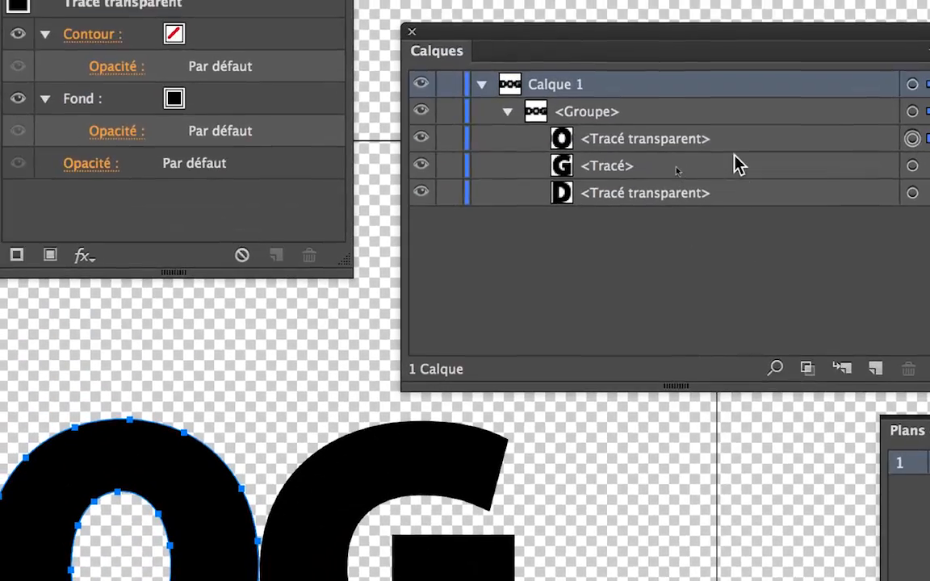
left_click(714, 50)
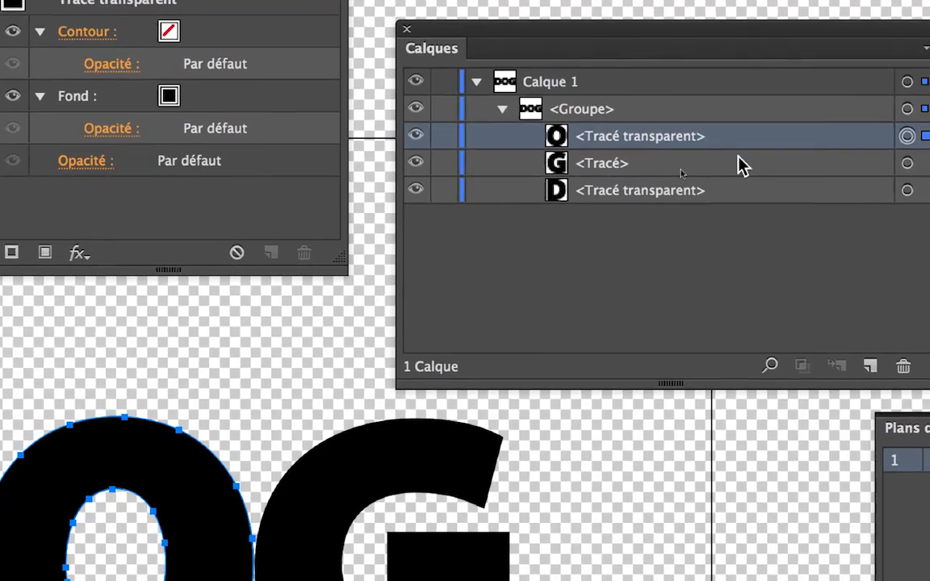
left_click(747, 170)
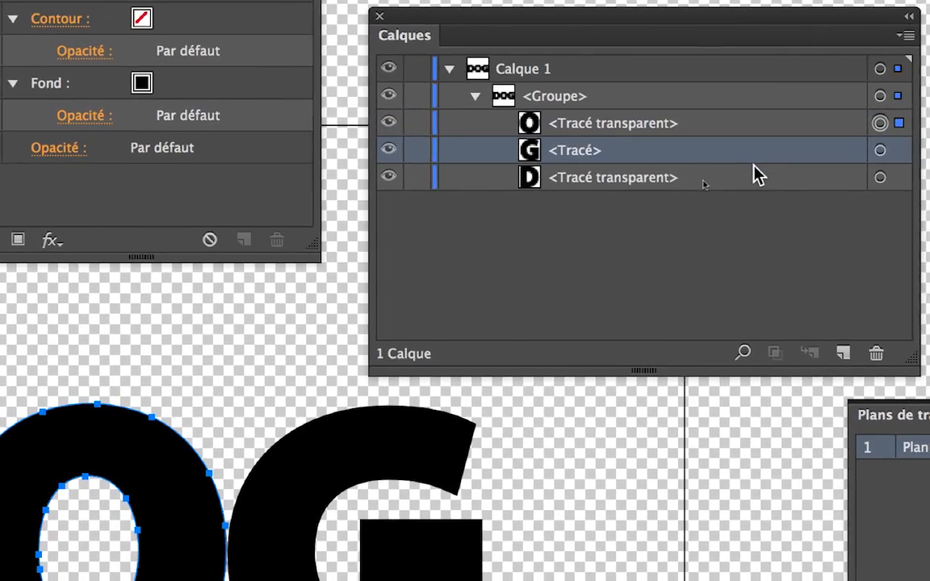
left_click(761, 180)
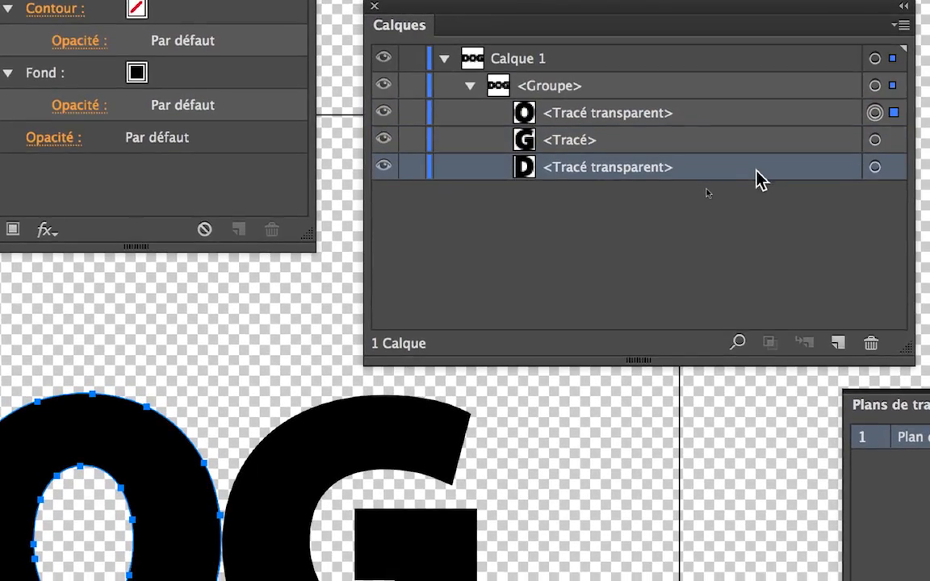
left_click(762, 155)
left_click(766, 131)
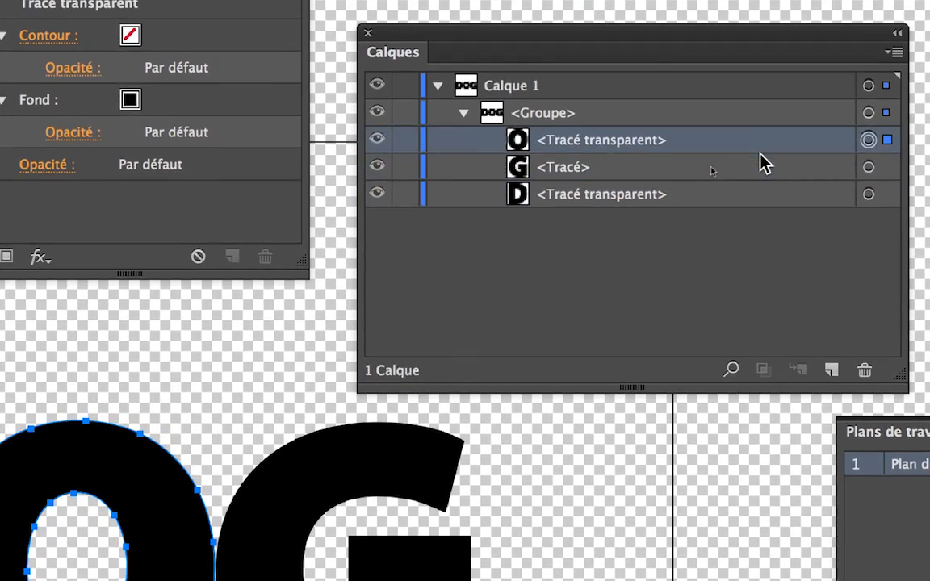
left_click(762, 168)
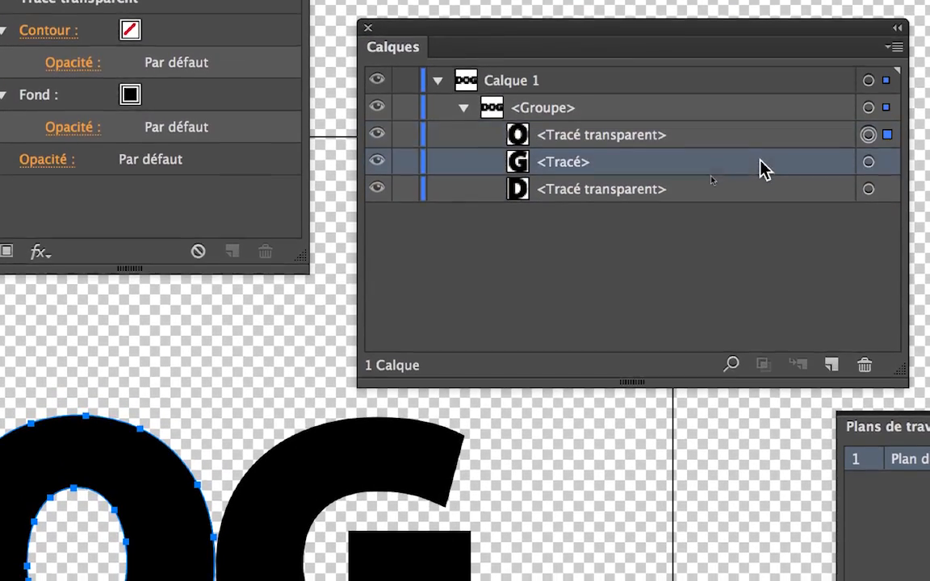
- Target the D and G paths in turn in the layer list and return the target to the O path
left_click(764, 194)
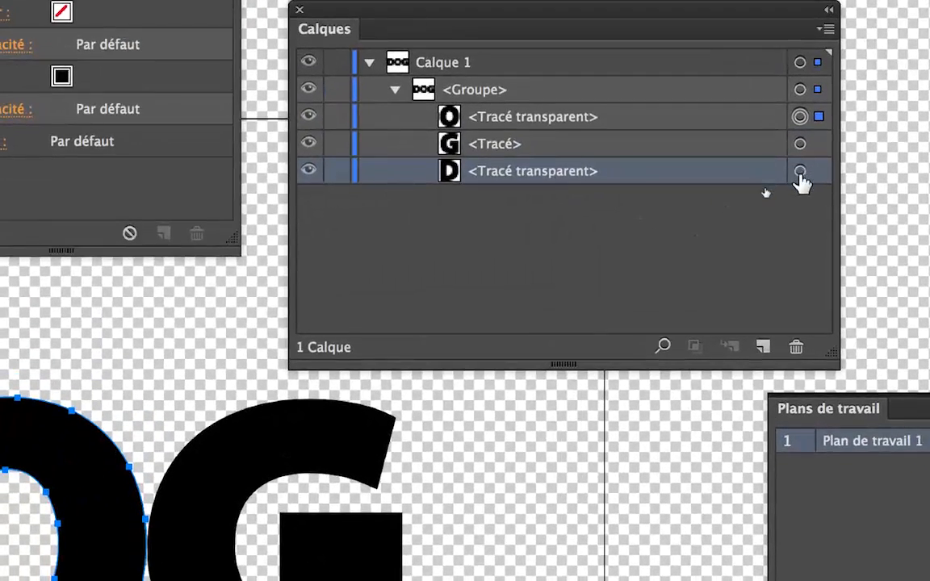
left_click(790, 150)
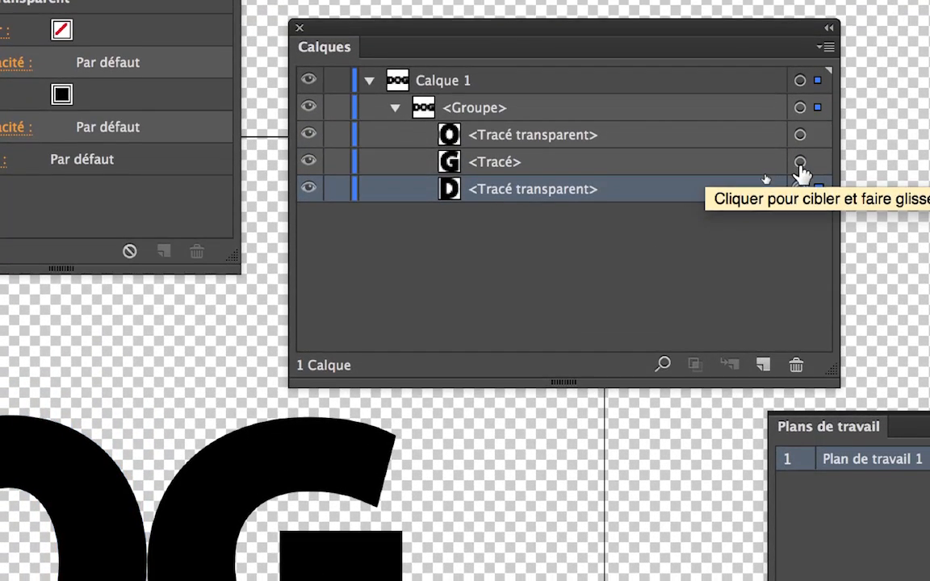
left_click(800, 164)
left_click(800, 139)
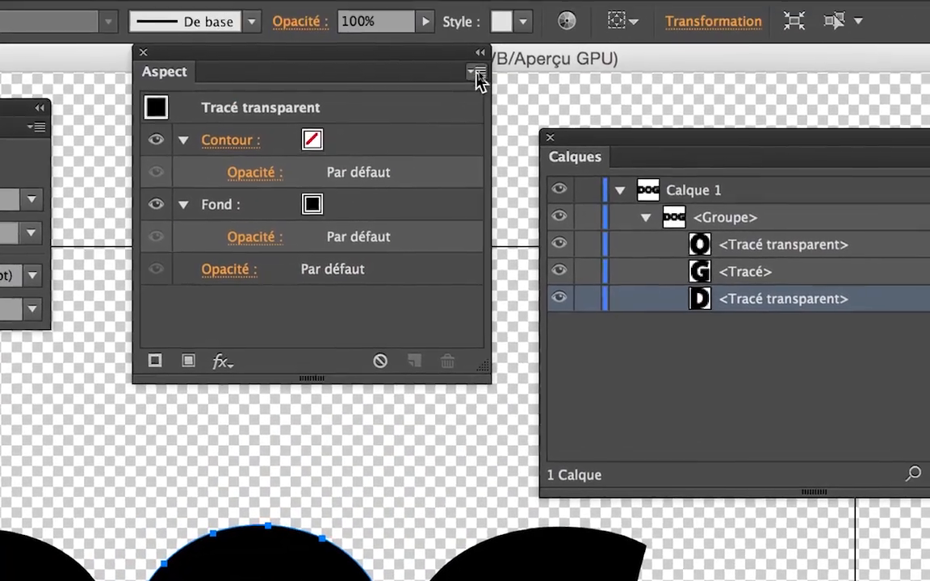
- Add a new stroke to the O path, color it white and set its weight to 20 pt
left_click(480, 74)
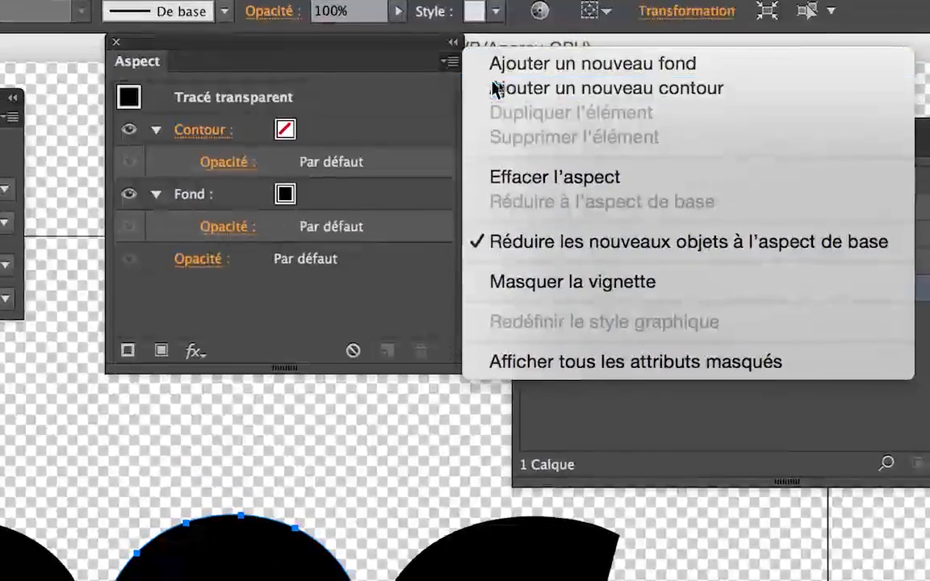
left_click(511, 101)
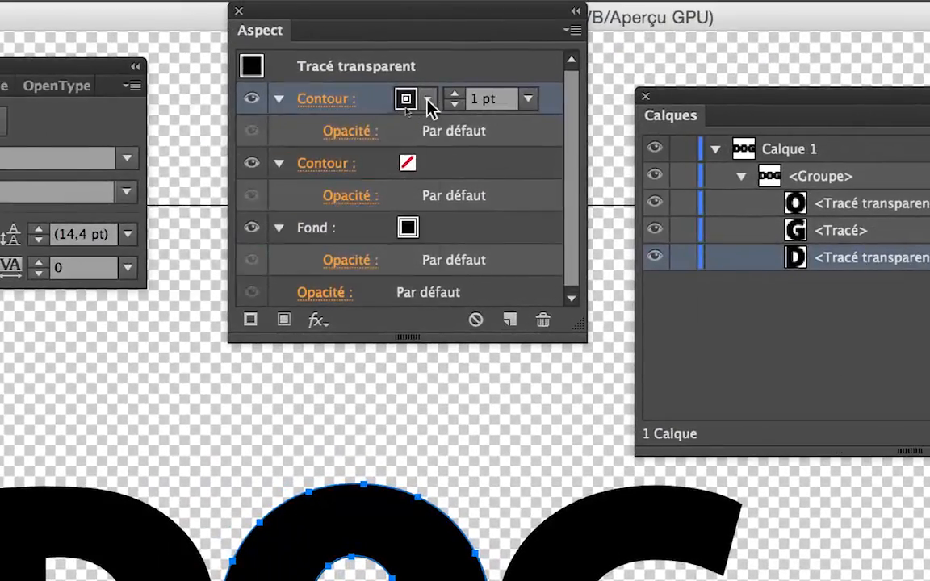
left_click(361, 92)
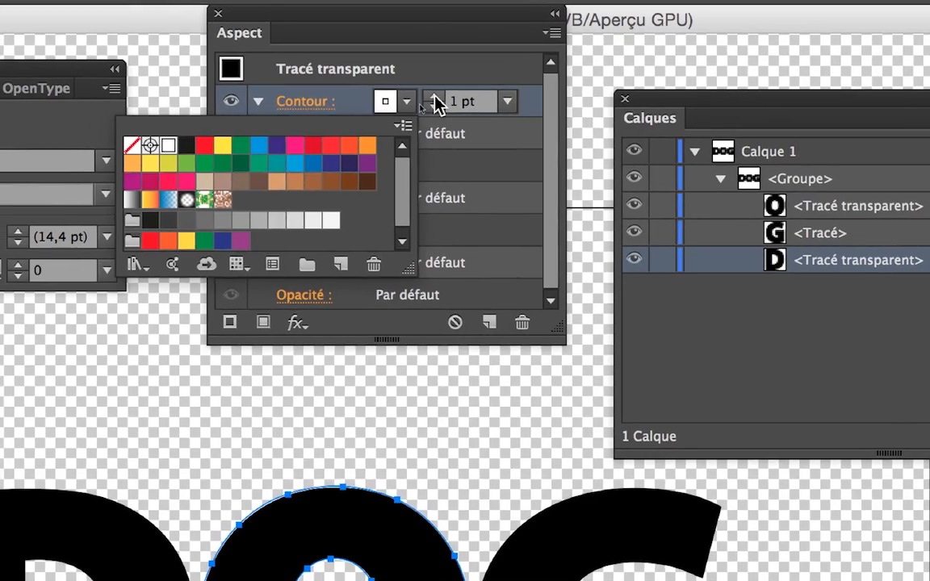
left_click(434, 97)
left_click(433, 96, "shift")
left_click(434, 97, "shift")
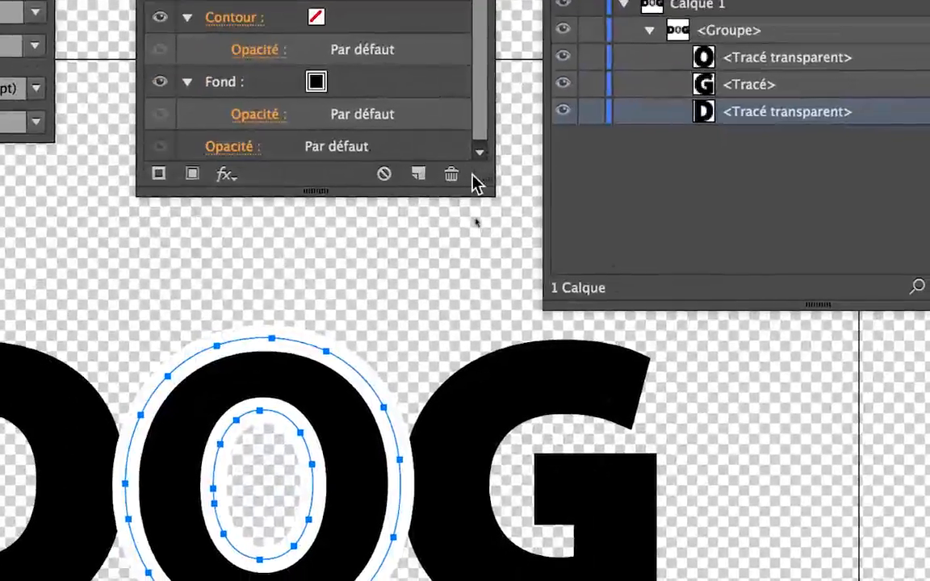
- Enlarge the Aspect panel and move the O's white stroke below its black fill
left_click_drag(479, 218, 602, 247)
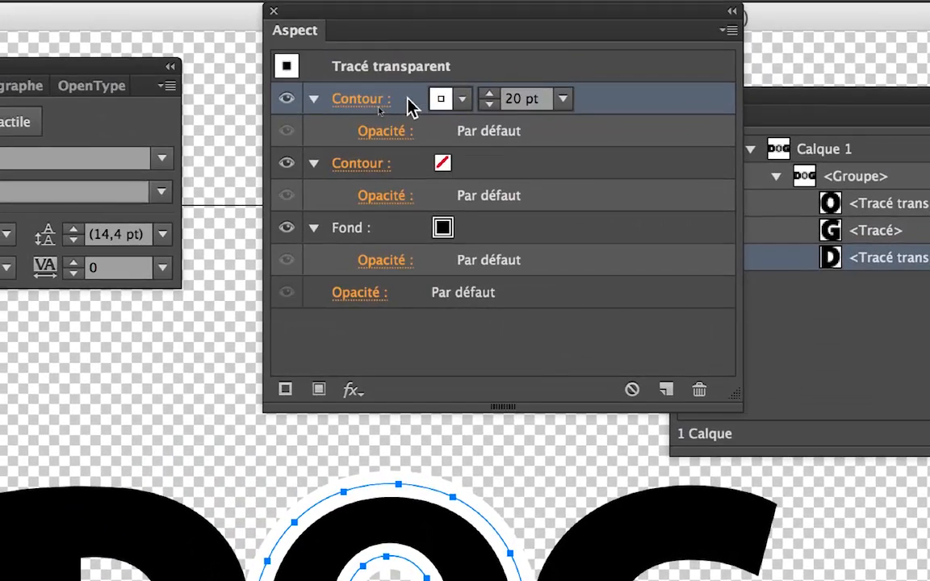
left_click_drag(408, 105, 412, 179)
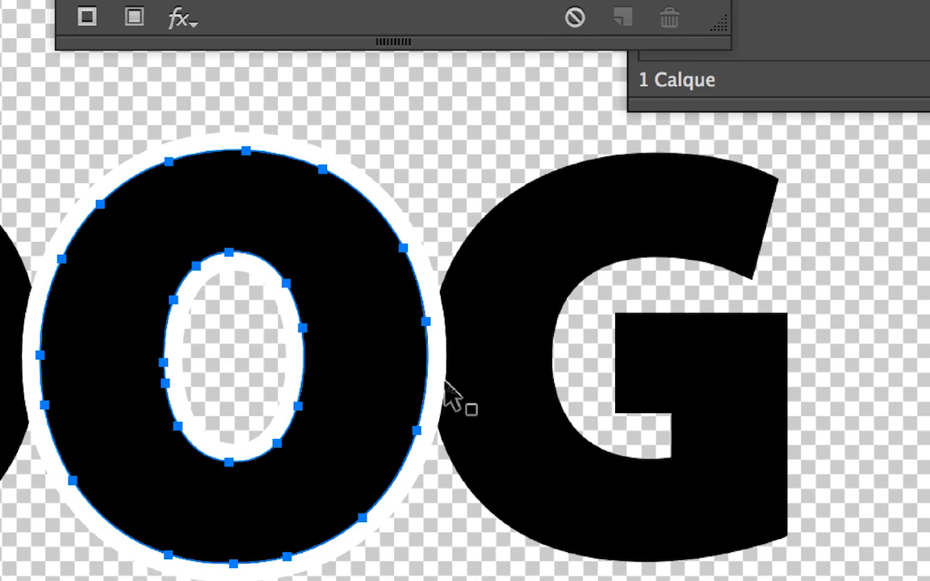
key("a")
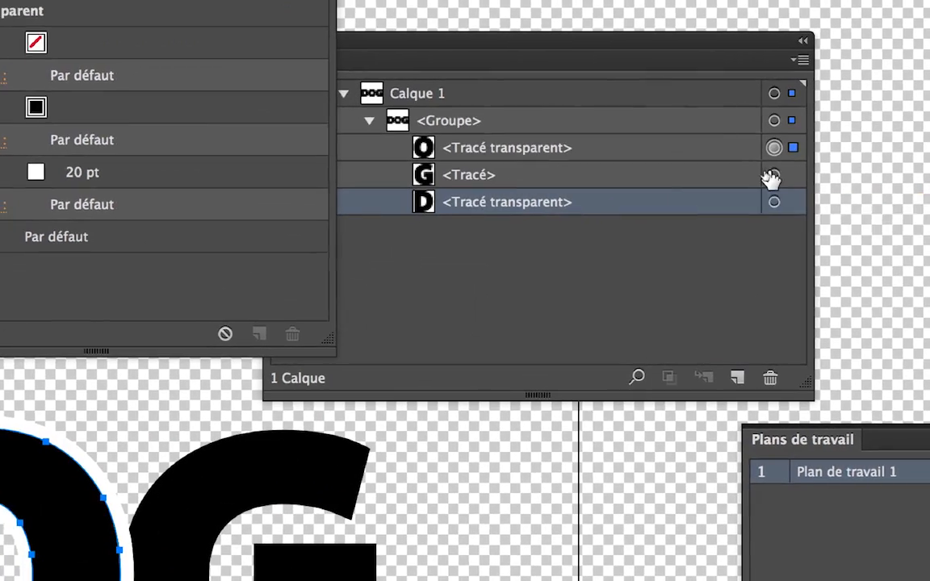
- Target the G path, move the layer list clear of the Aspect settings and add a new stroke to the G
left_click(754, 172)
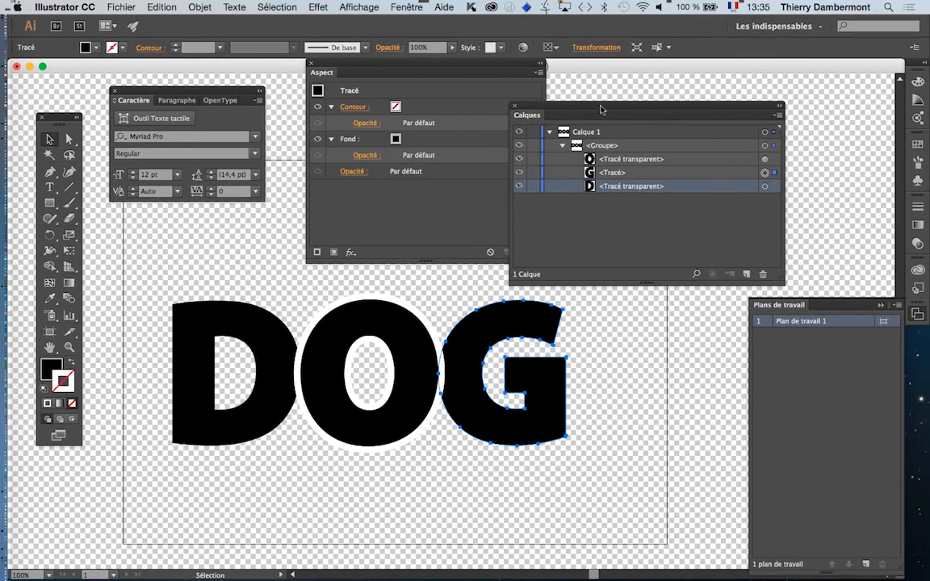
left_click_drag(601, 109, 746, 109)
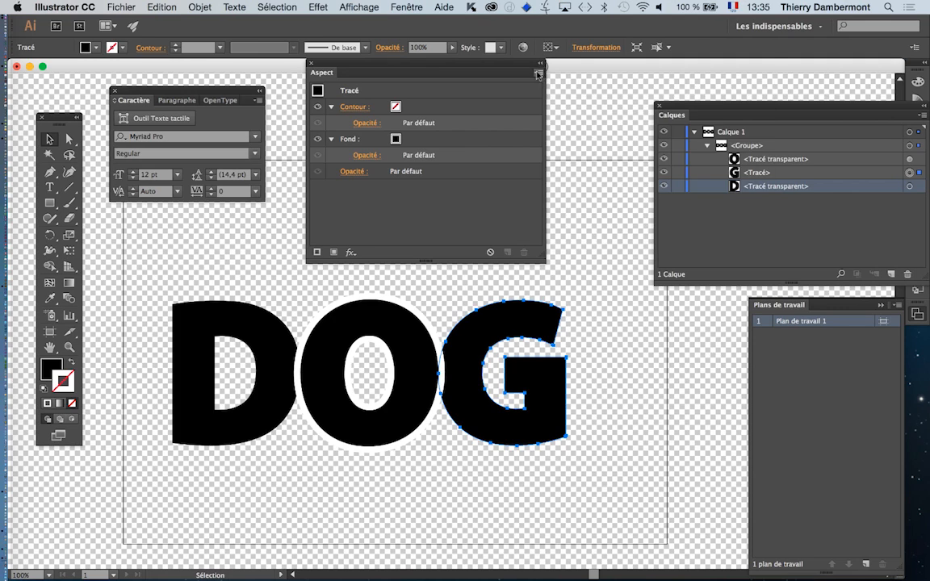
left_click(538, 72)
left_click(580, 86)
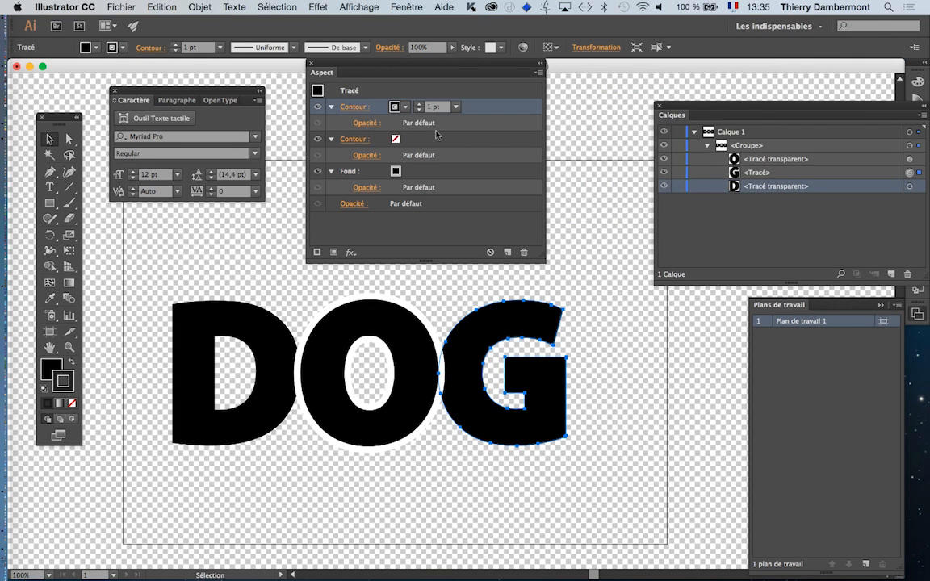
- Color the G's new stroke white and set its weight to 30 pt
left_click(407, 108)
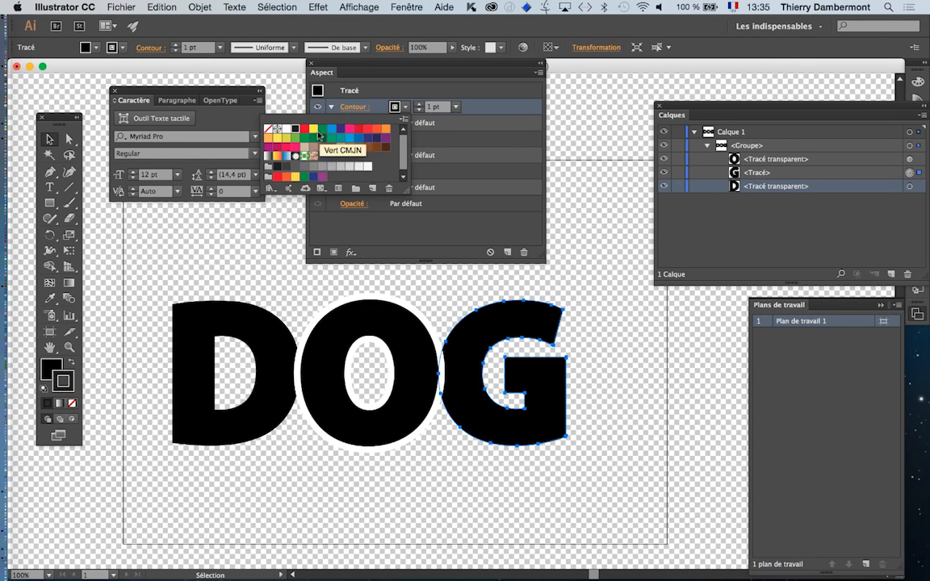
left_click(286, 128)
left_click(417, 106)
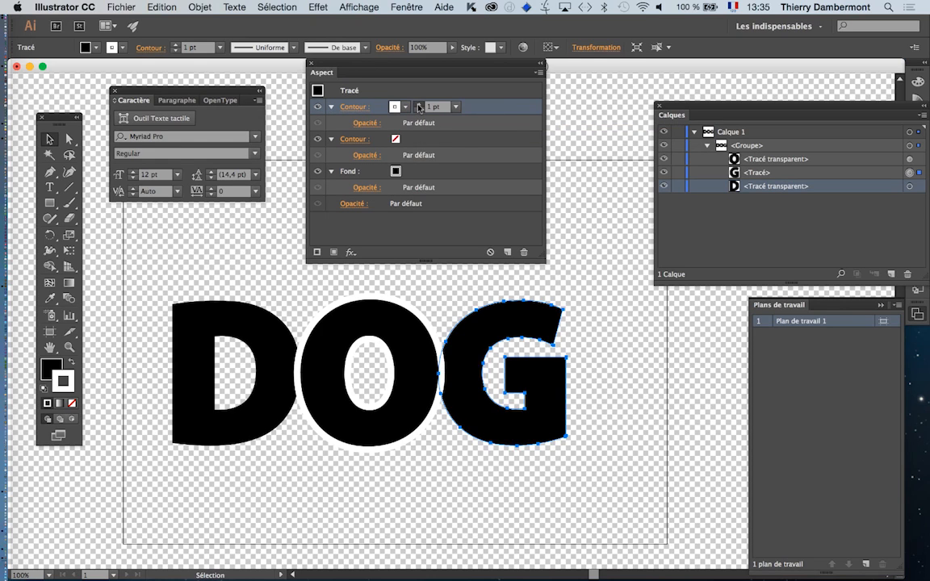
left_click(418, 105, "shift")
left_click(418, 104, "shift")
left_click(418, 107, "shift")
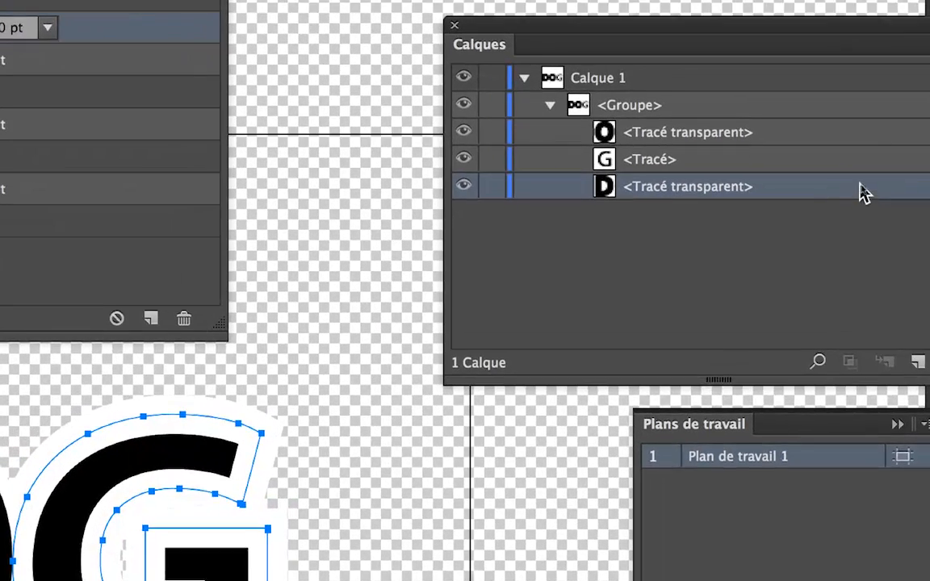
- Reorder the letter paths several times in the layer list, ending with D on top, O in the middle and G at the bottom
mouse_move(864, 189)
left_mouse_down()
mouse_move(843, 144)
mouse_move(858, 176)
left_mouse_up()
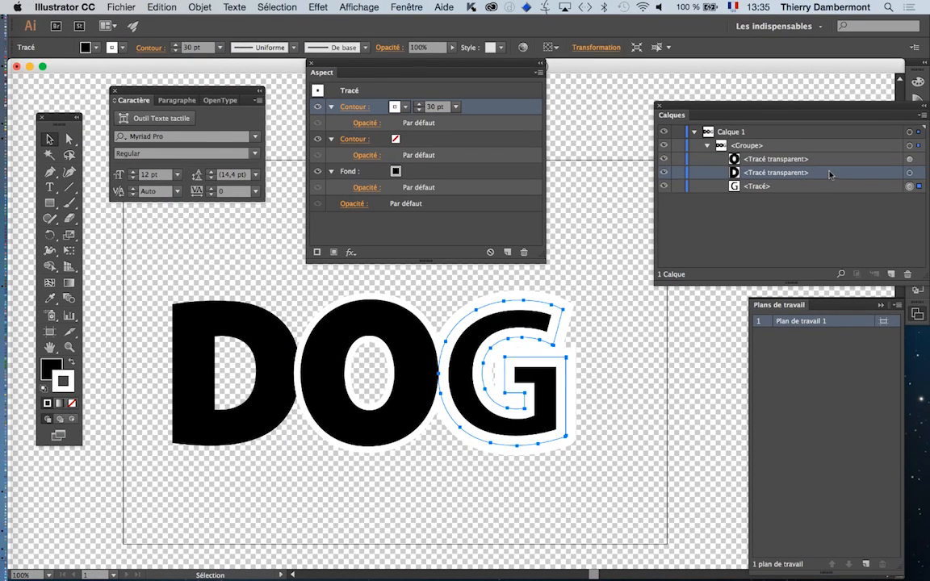
left_click_drag(830, 174, 895, 164)
left_click_drag(833, 189, 825, 156)
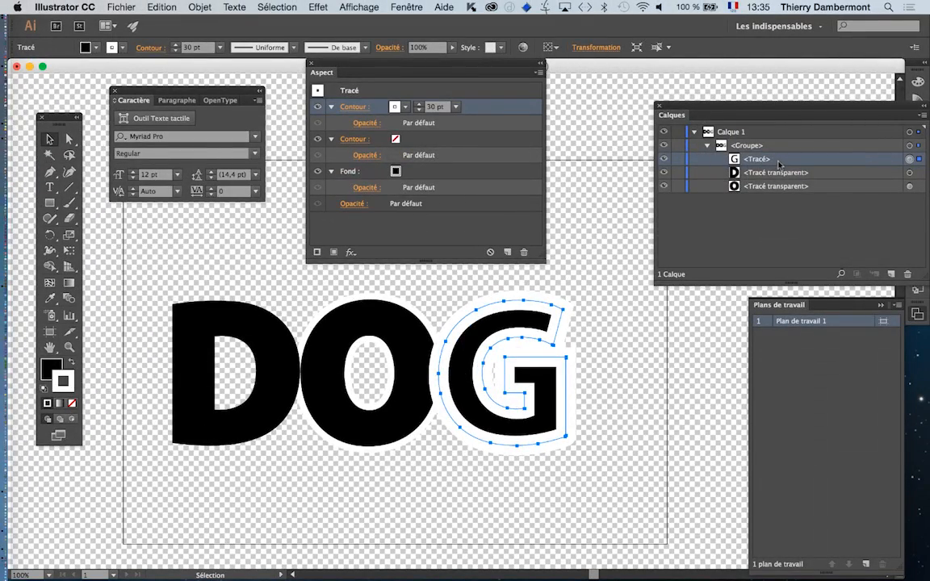
left_click_drag(788, 162, 788, 194)
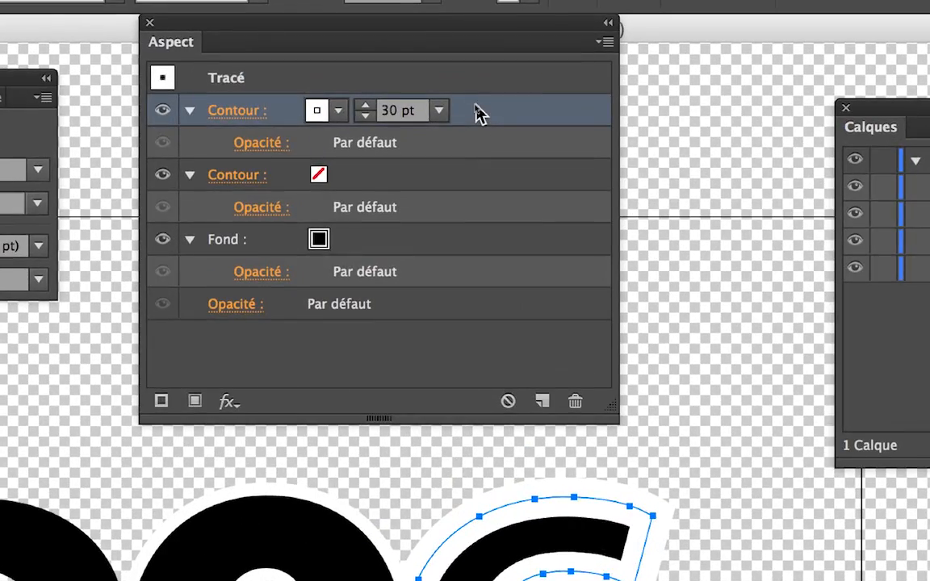
- Move the G's white stroke below its fill and stack the O path beneath the G path
left_click_drag(474, 107, 464, 242)
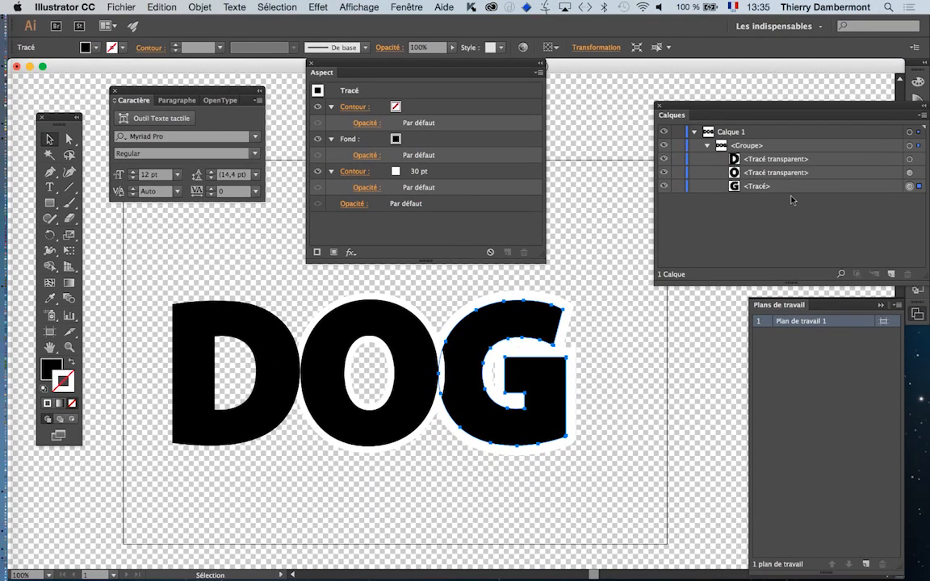
mouse_move(804, 191)
left_mouse_down()
mouse_move(801, 160)
mouse_move(817, 204)
mouse_move(810, 192)
left_mouse_up()
scroll(434, 370, "up", 3)
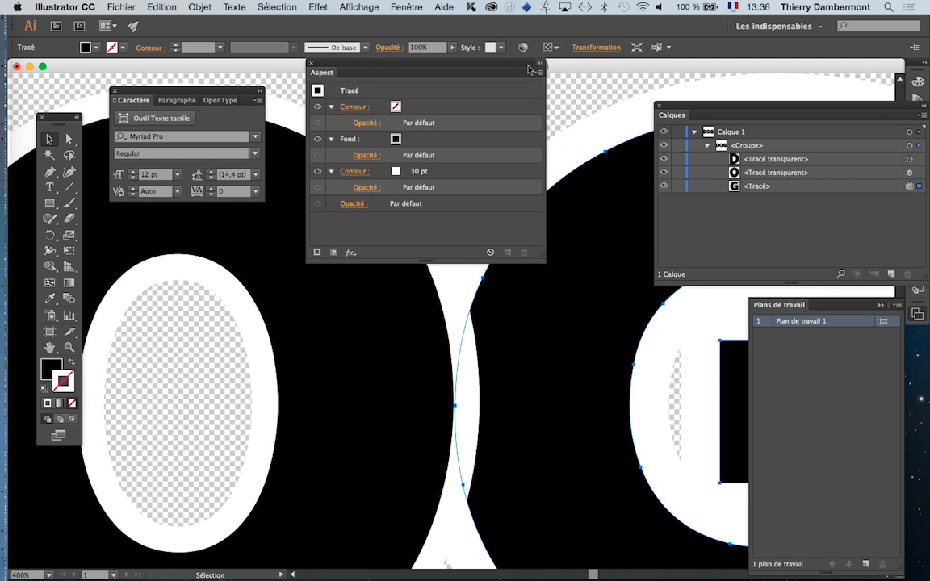
left_click_drag(514, 70, 290, 262)
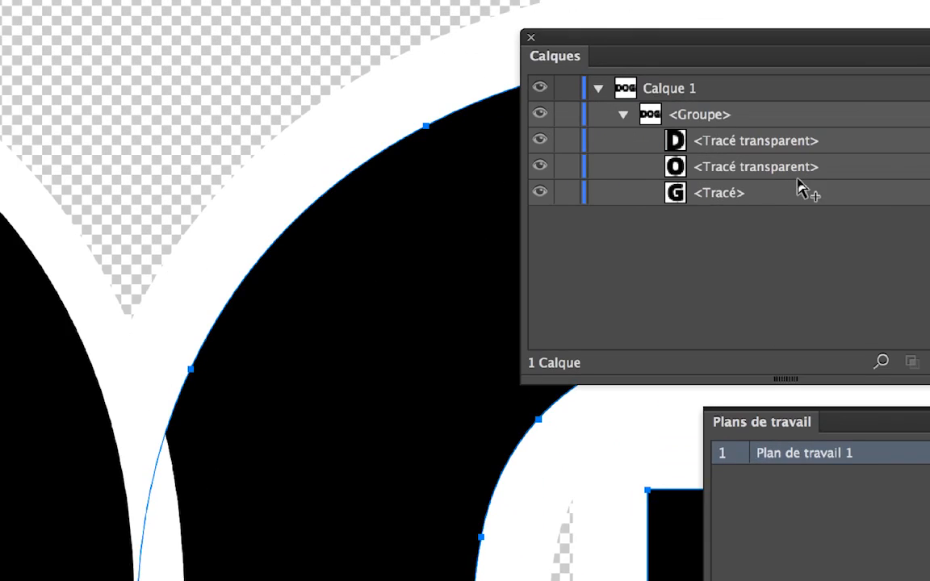
left_click_drag(835, 173, 808, 186)
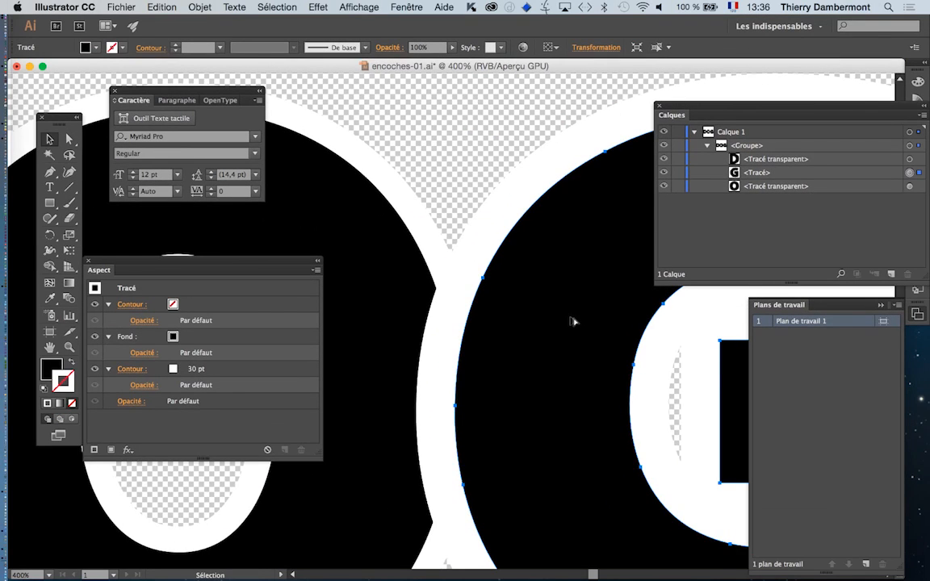
scroll(570, 321, "down", 4)
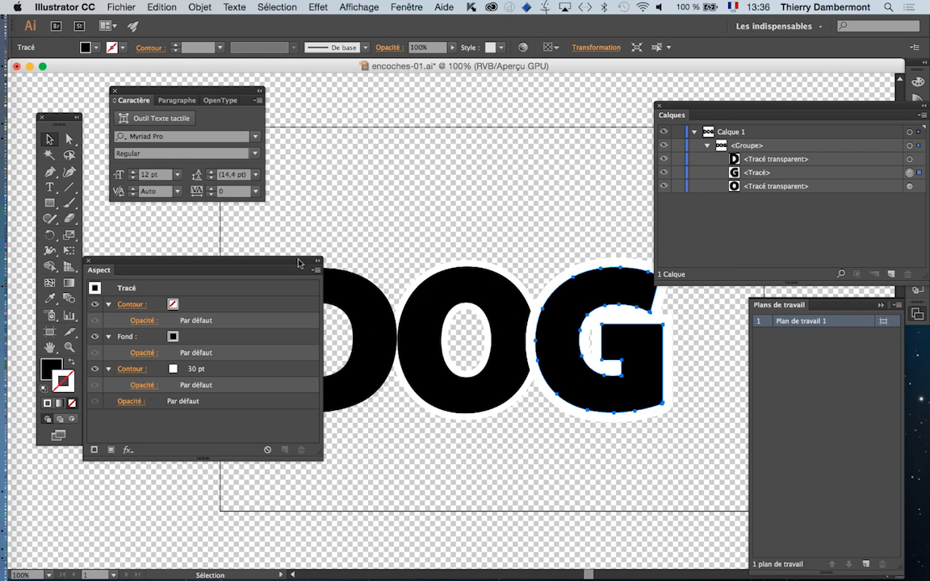
- Target the D path, bring the Aspect panel beside the layer list and add a new white stroke to the D
left_click_drag(298, 262, 283, 397)
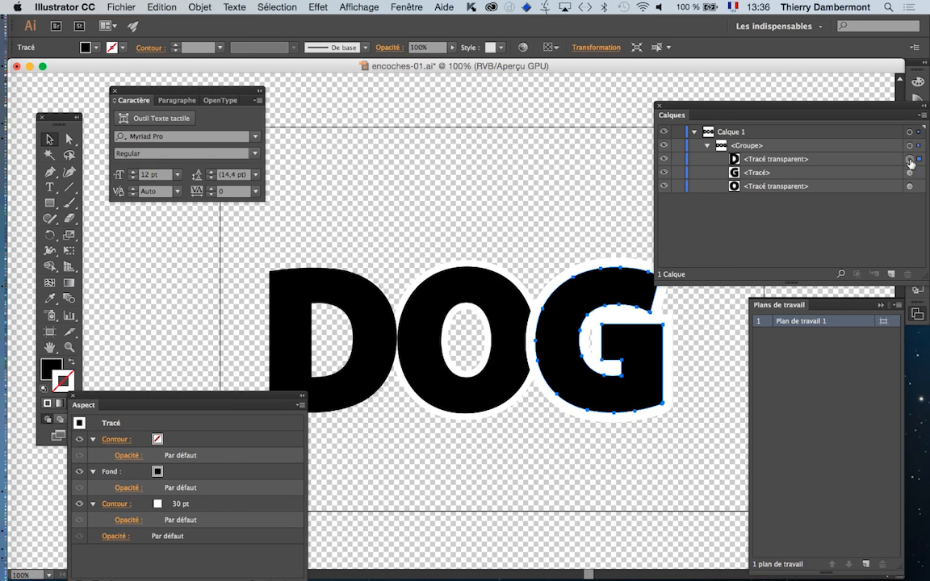
left_click(909, 160)
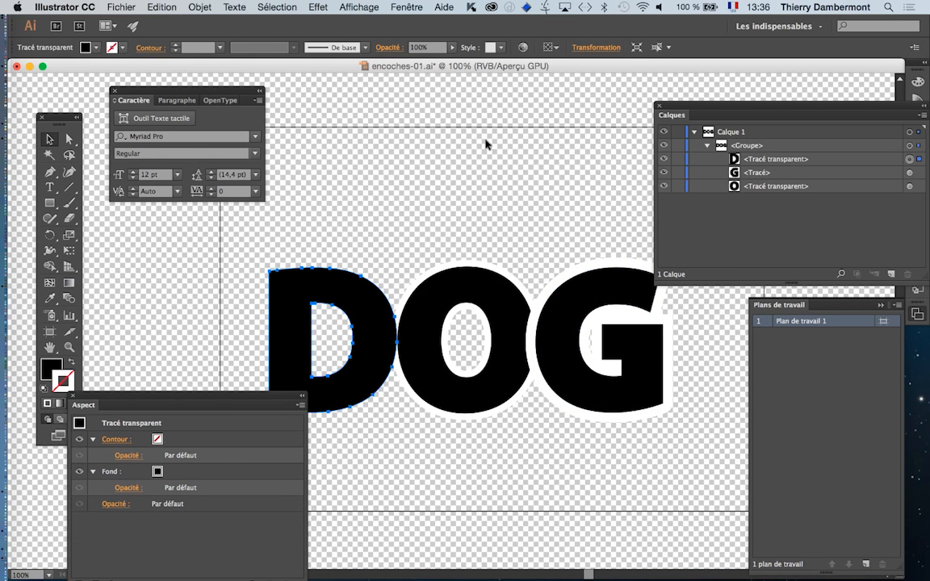
left_click_drag(263, 394, 624, 98)
left_click(661, 107)
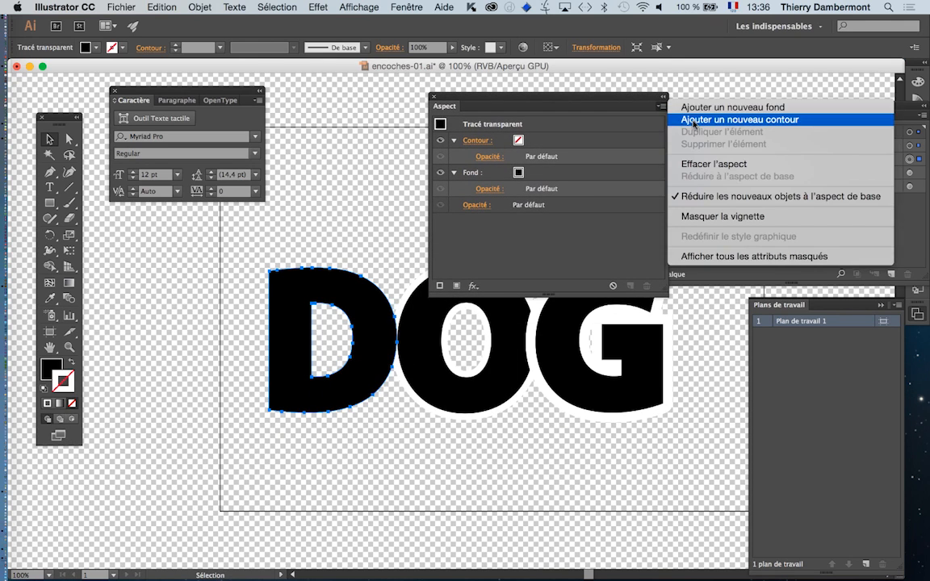
left_click(718, 118)
left_click(527, 142)
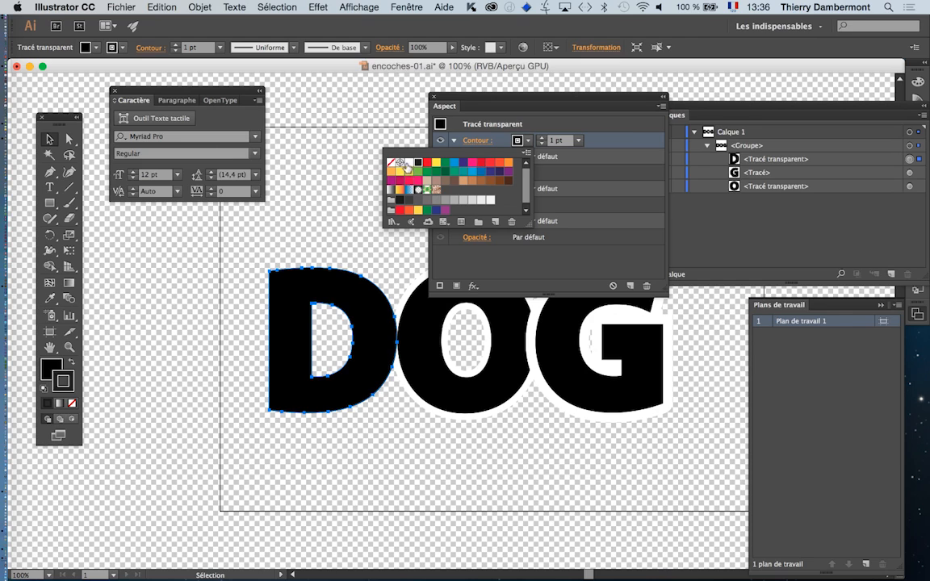
left_click(401, 164)
key("Escape")
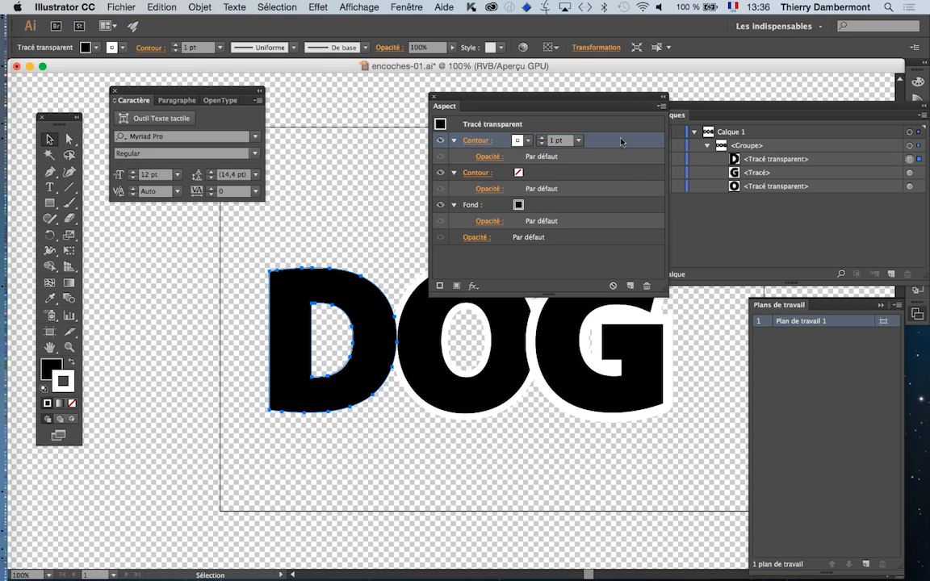
- Move the D's white stroke below its fill and set its weight to 40 pt
left_click_drag(558, 135, 614, 229)
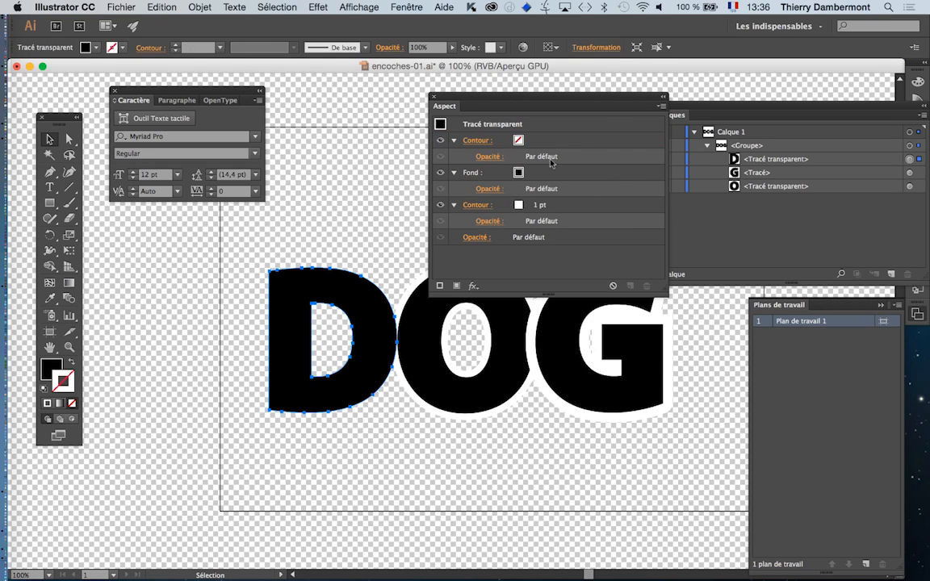
left_click(539, 208, "shift")
left_click(541, 201, "shift")
left_click(541, 202, "shift")
left_click(541, 202, "shift")
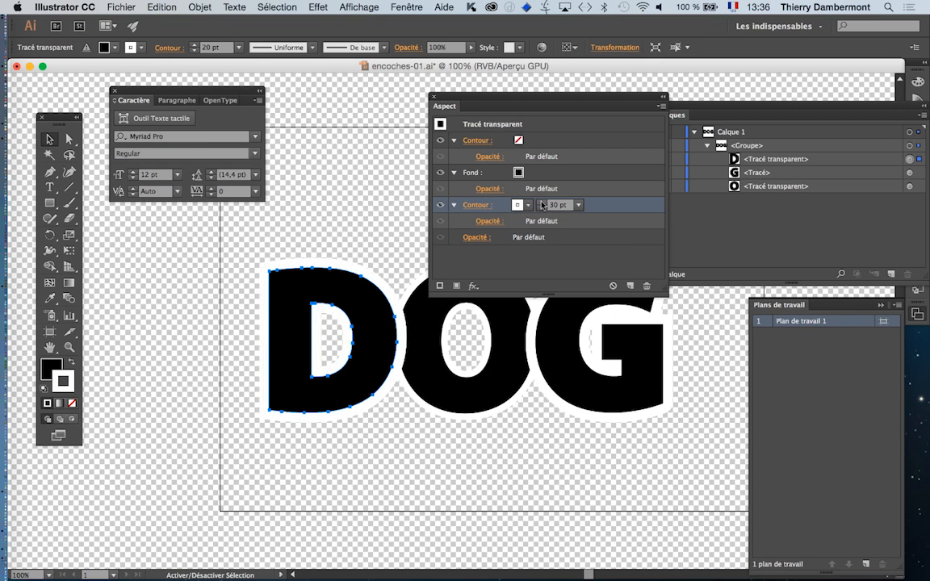
left_click(540, 202, "shift")
left_click(541, 202, "shift")
left_click(541, 210, "shift")
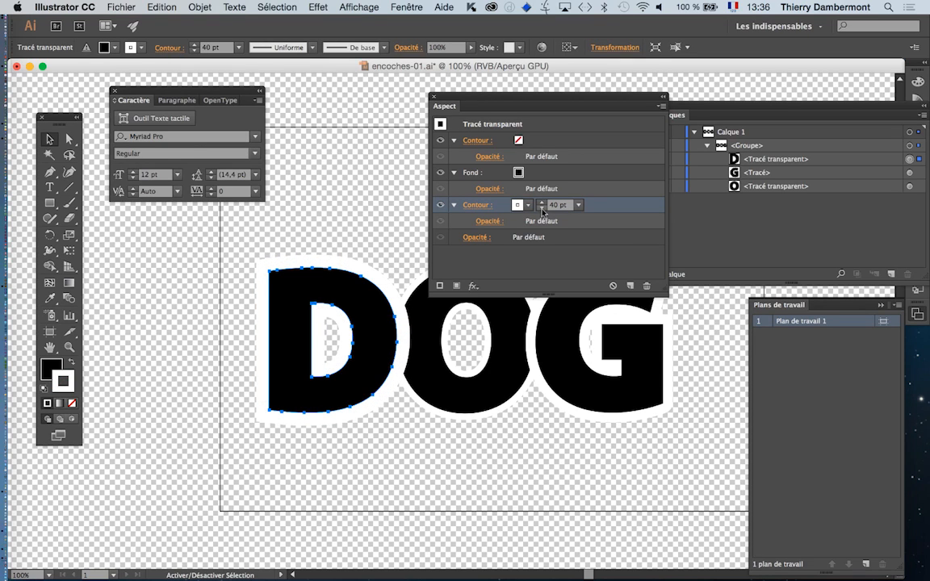
- Move the Aspect panel below the artwork, bring the O path to the top of the group and target it
left_click_drag(487, 102, 296, 457)
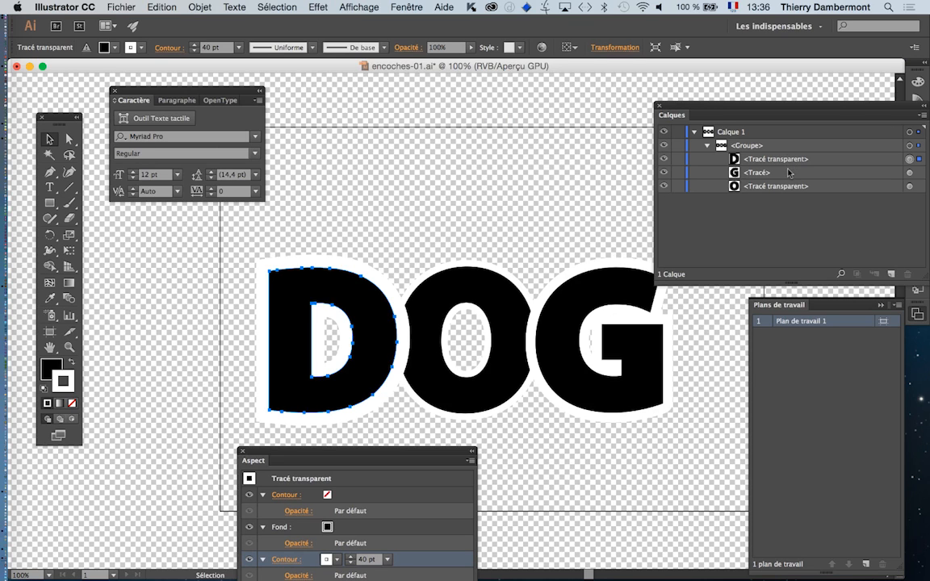
left_click_drag(791, 192, 784, 154)
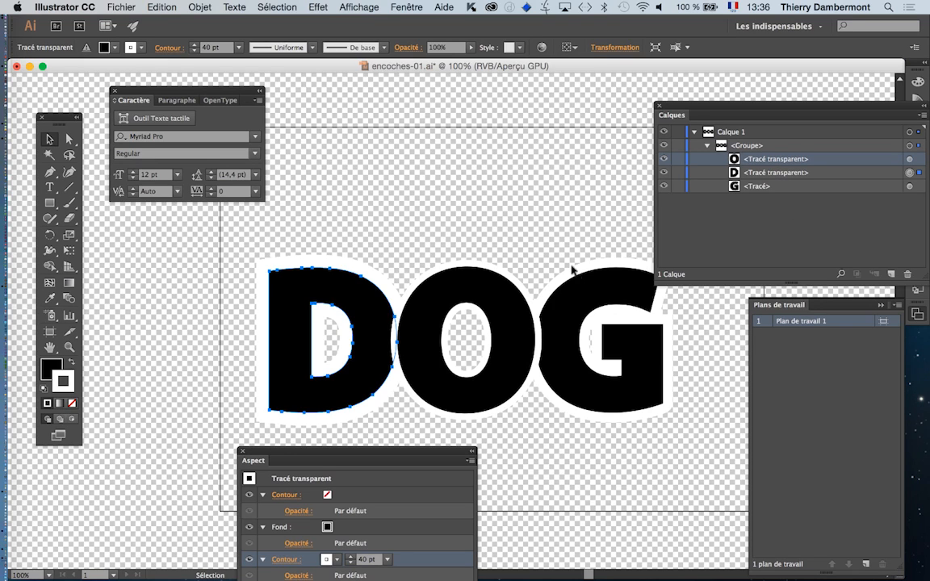
left_click(910, 160)
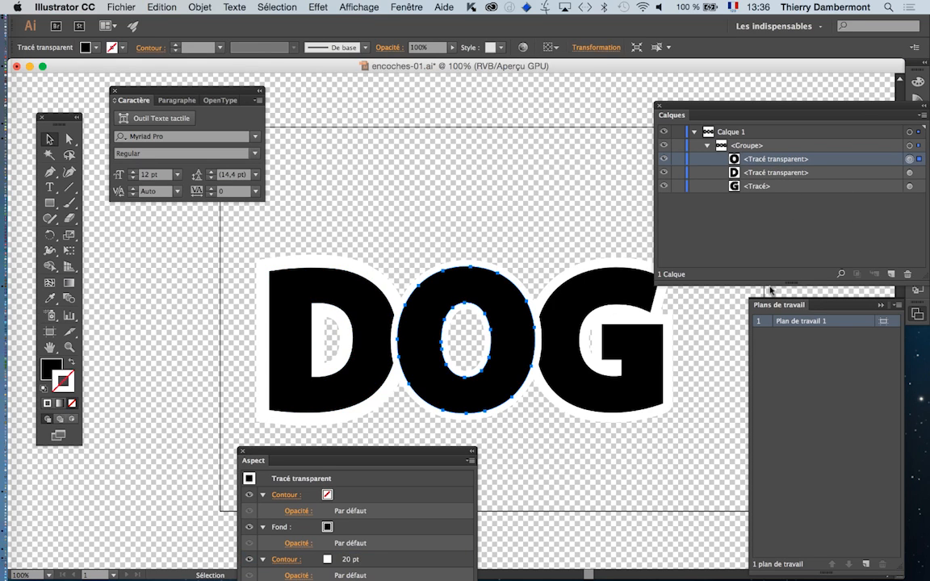
- Move the Aspect panel above the artwork and set the O's white stroke weight to 40 pt
left_click_drag(396, 458, 520, 72)
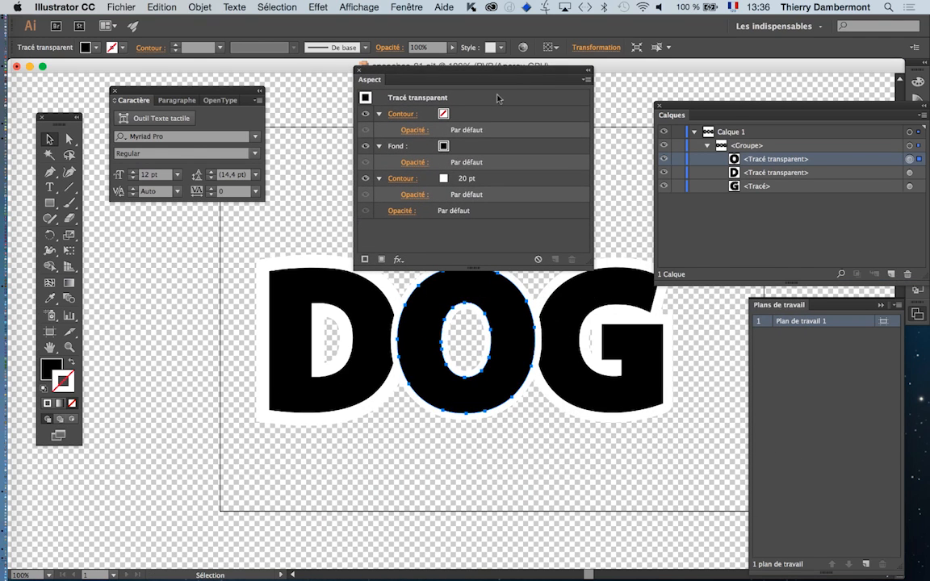
left_click(484, 180)
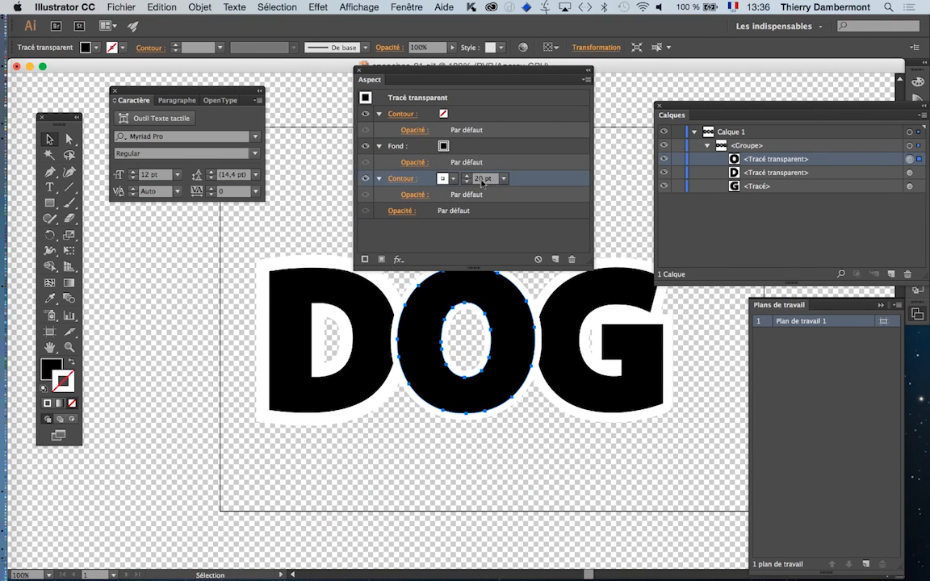
left_click(467, 175, "shift")
left_click(466, 175, "shift")
left_click(467, 175, "shift")
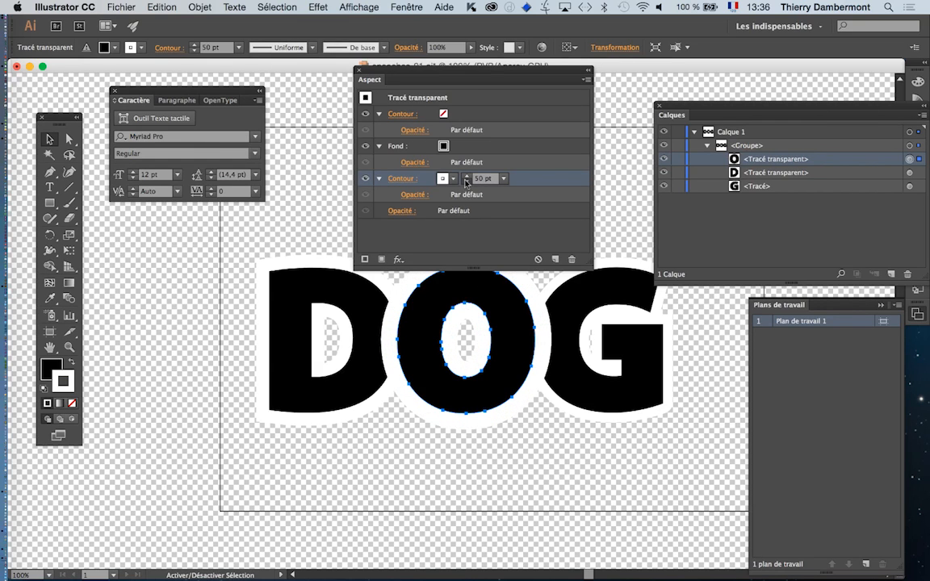
left_click(466, 181, "shift")
left_click(466, 182, "shift")
left_click(465, 176)
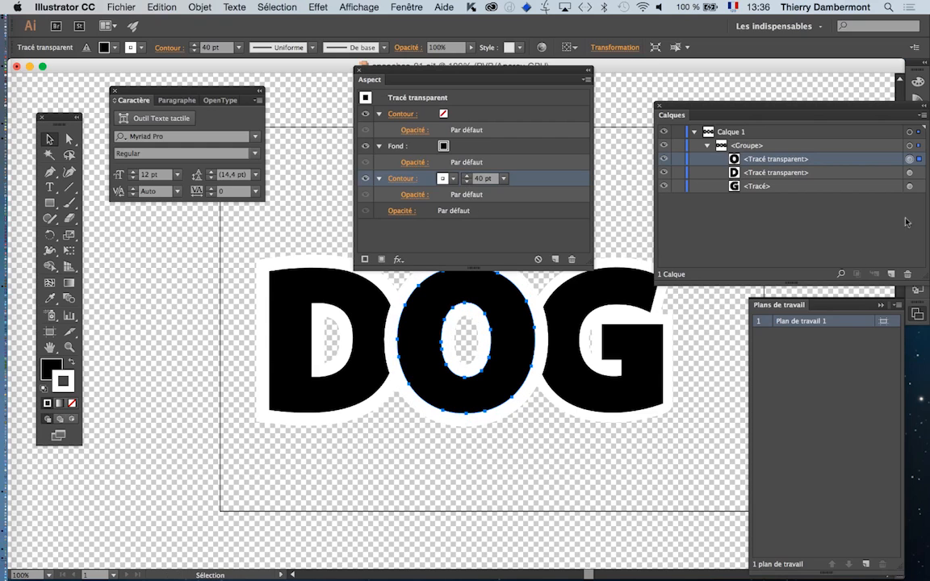
- Try a 40 pt white stroke on the G and return its weight to 30 pt
left_click(910, 172)
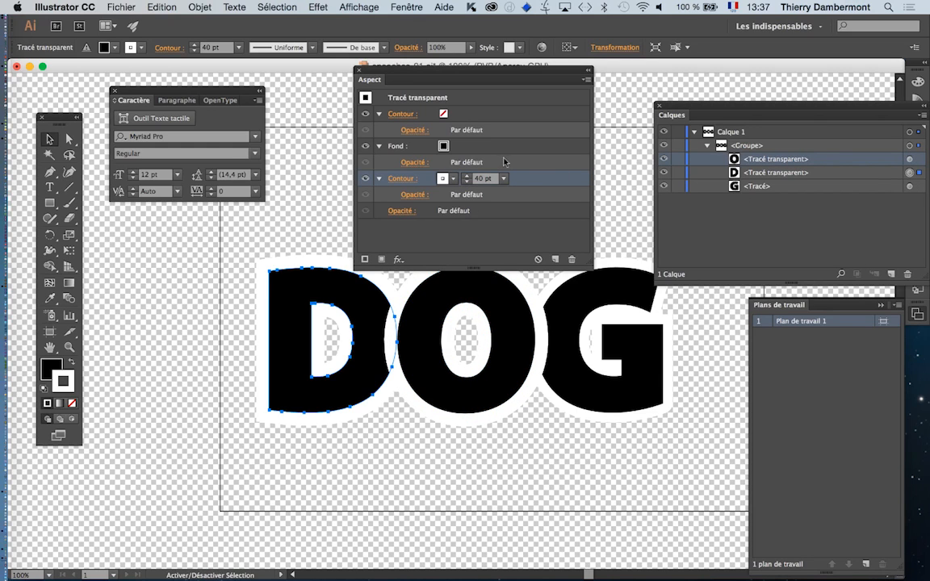
left_click(910, 186)
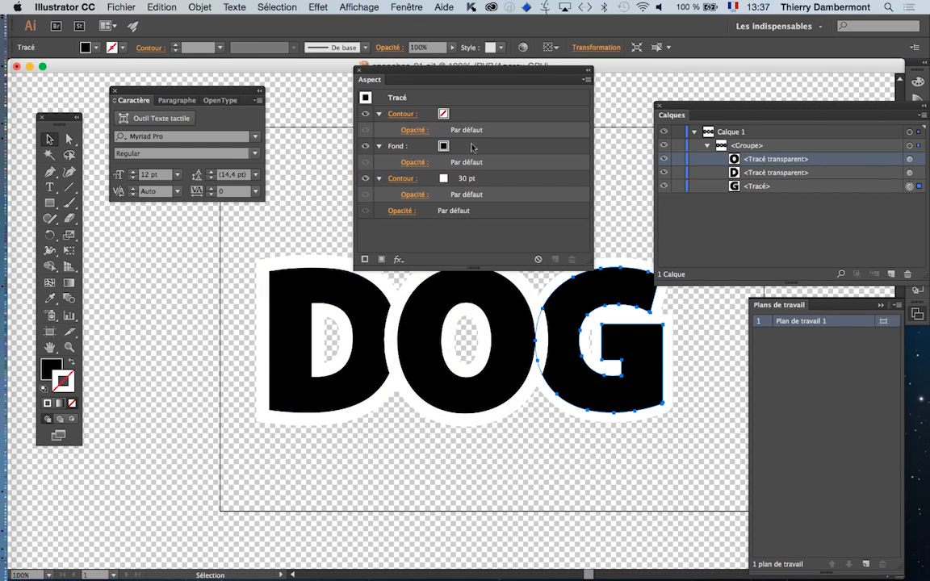
left_click(458, 178)
left_click(465, 175)
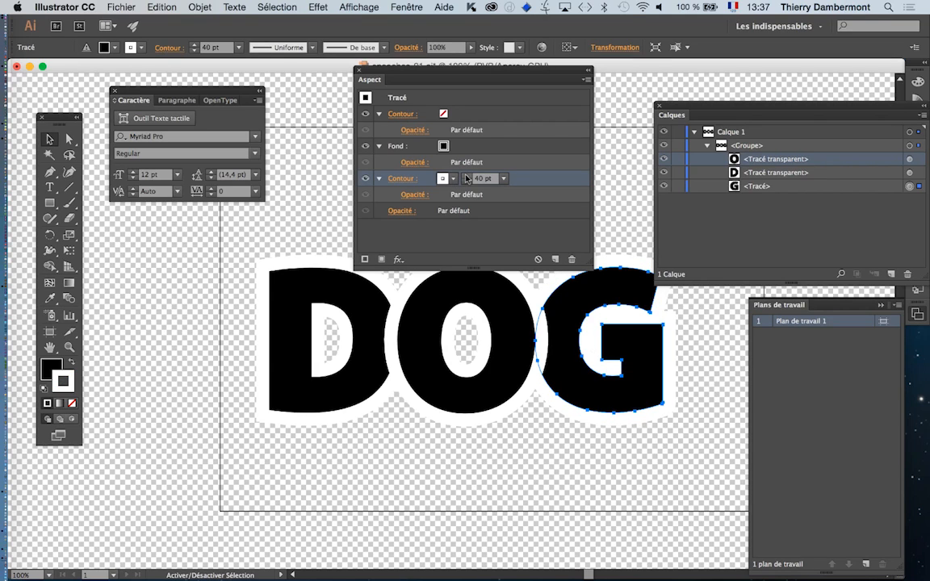
left_click(465, 175)
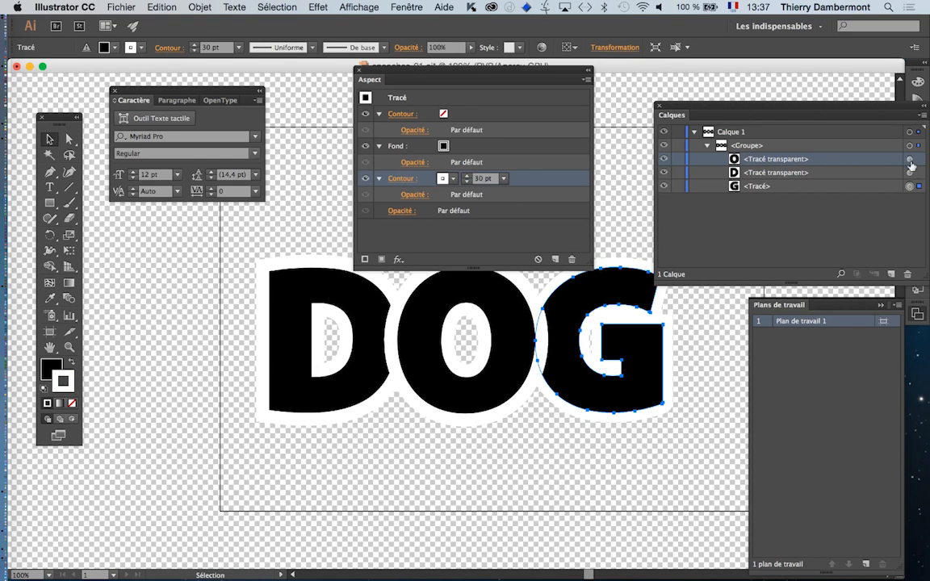
- Set the D's white stroke weight to 20 pt and stack the D path above the O path
left_click(910, 159)
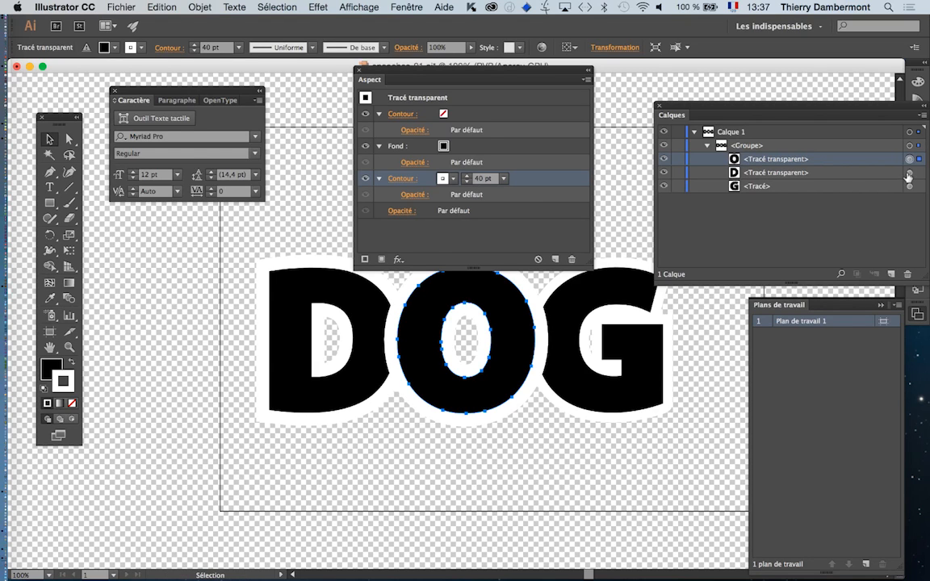
left_click(909, 173)
left_click(467, 181)
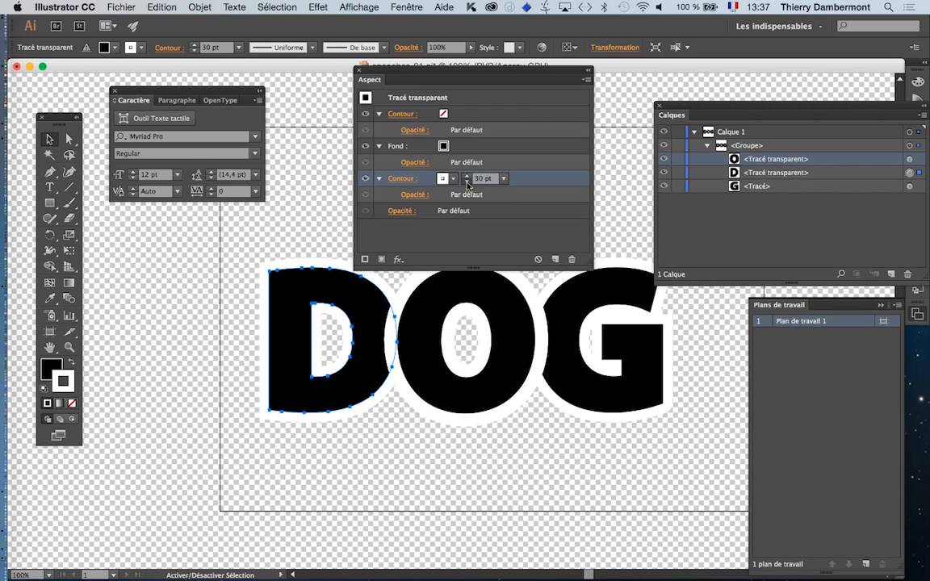
left_click(467, 182)
mouse_move(876, 173)
left_mouse_down()
mouse_move(870, 149)
mouse_move(865, 162)
left_mouse_up()
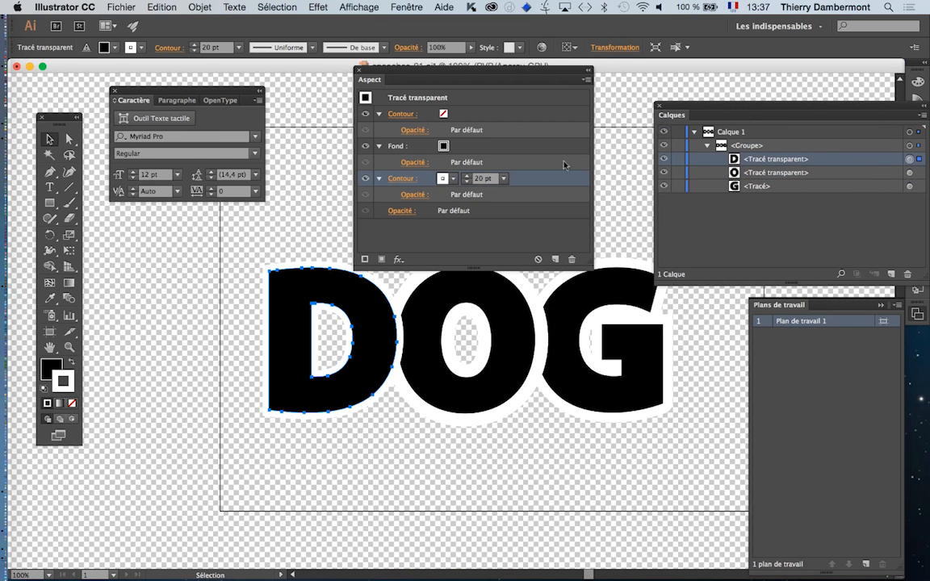
- Move the Aspect panel below the artwork, hide the transparency grid and deselect the lettering
left_click_drag(484, 73, 266, 473)
left_click(358, 8)
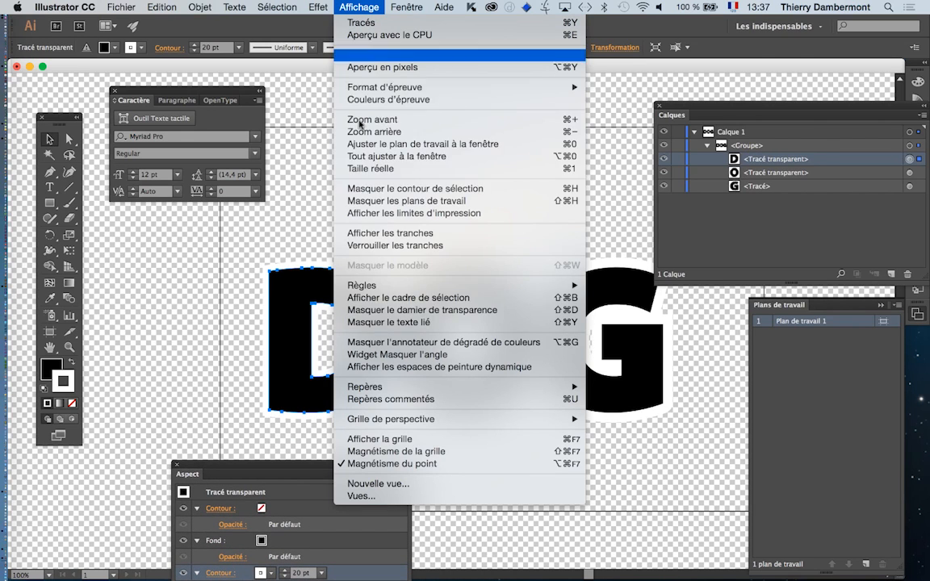
left_click(380, 310)
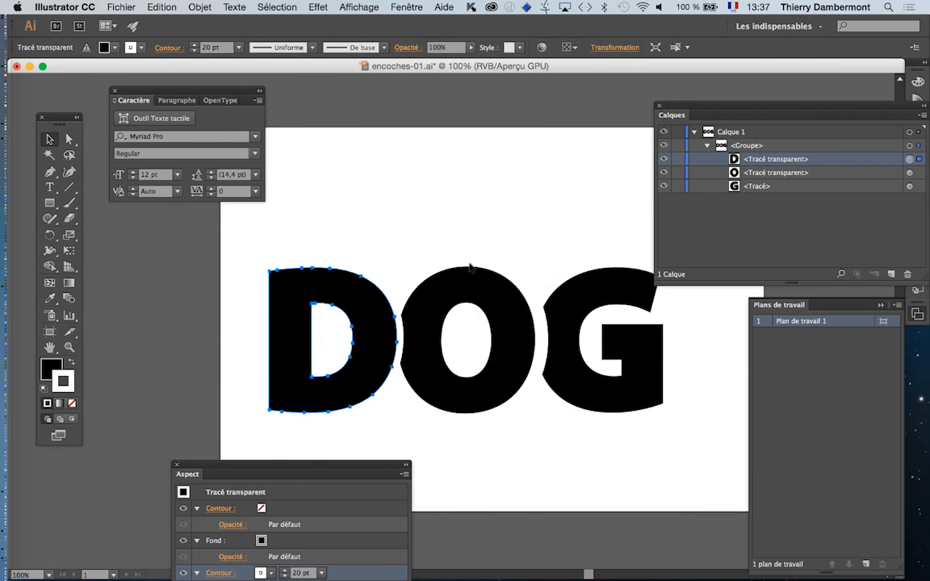
left_click(560, 423)
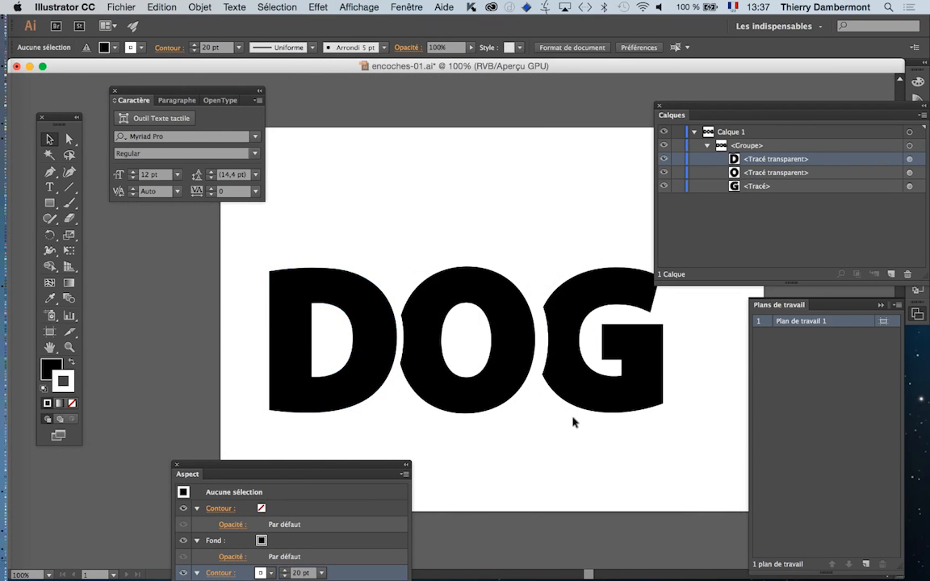
scroll(571, 423, "down", 1)
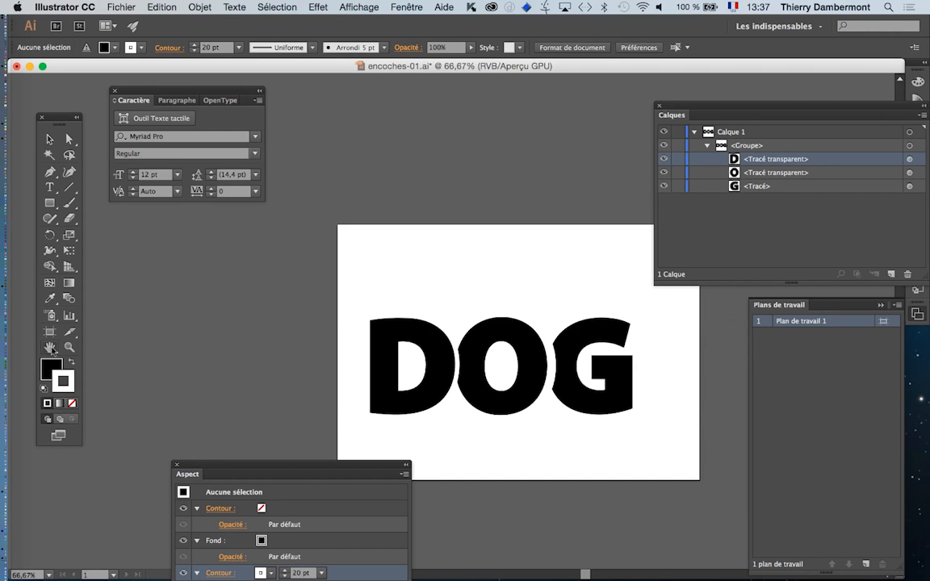
- Target only the D, enlarge it proportionally with Free Transform and reposition it so it overlaps the O's edge
left_click(50, 139)
key("super+a")
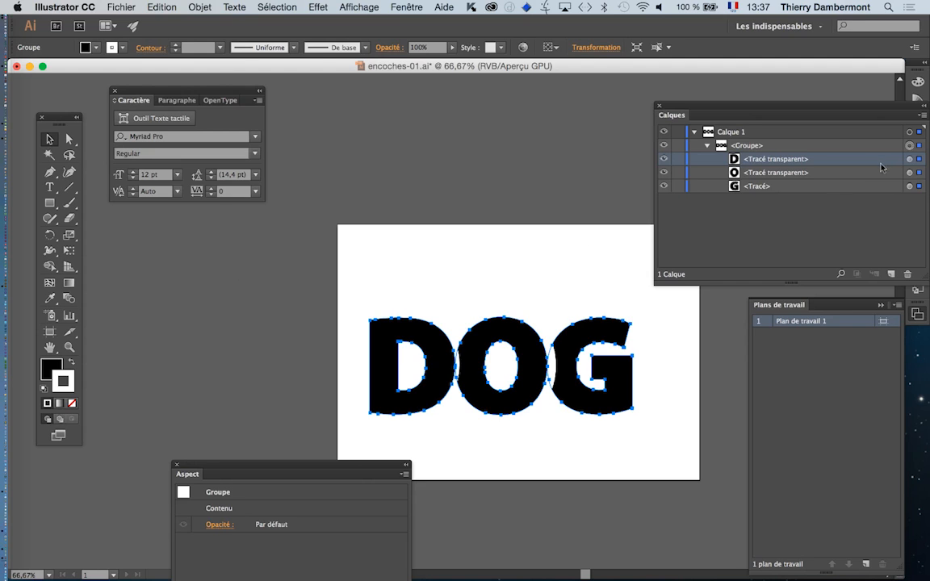
left_click(908, 159)
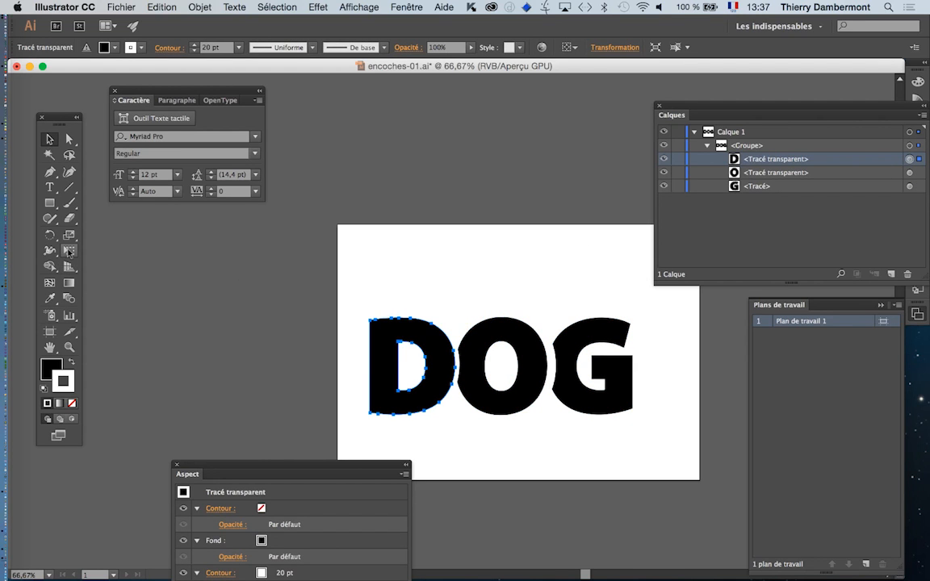
left_click_drag(455, 319, 483, 287)
left_click_drag(476, 352, 456, 364)
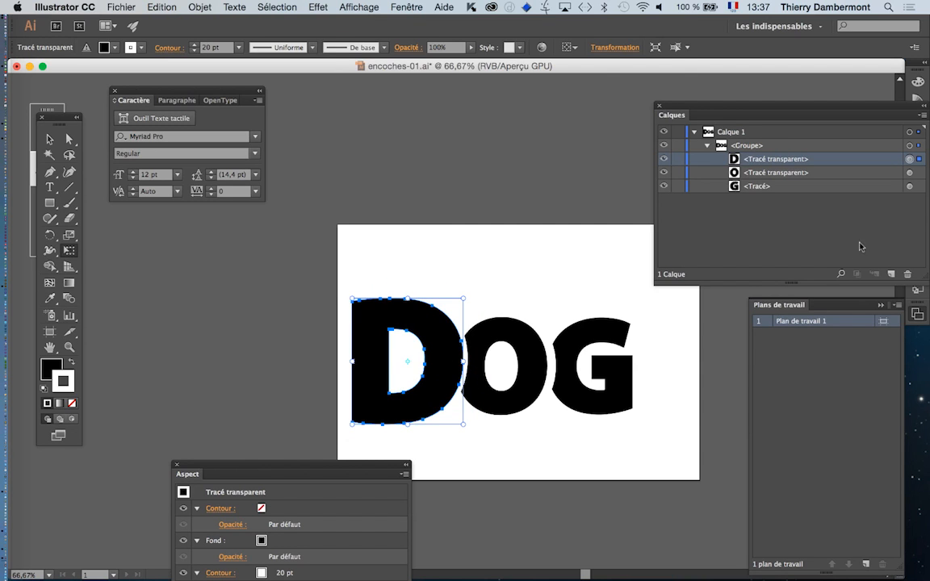
- Enlarge the G up and to the left over the O, stack it above the O path and deselect
left_click(908, 186)
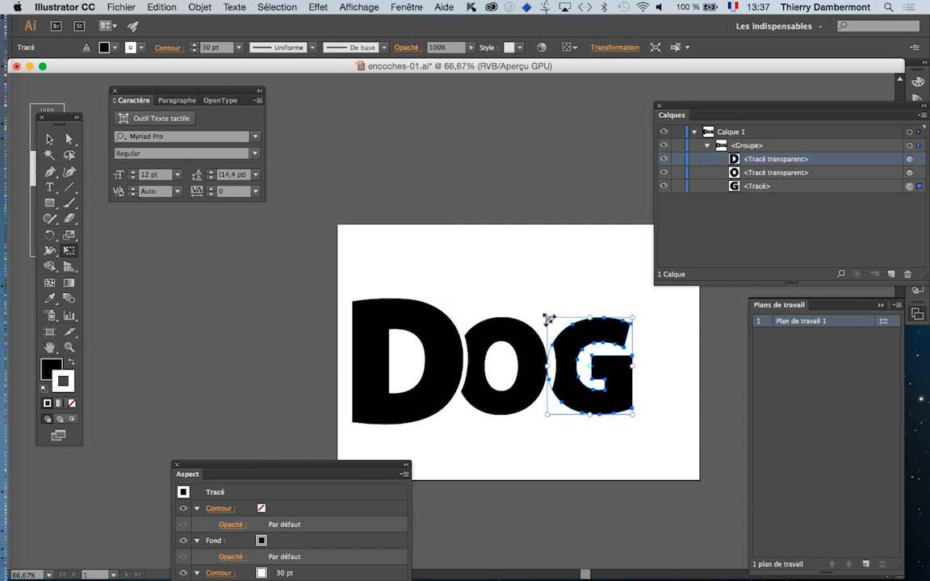
left_click_drag(549, 318, 529, 297)
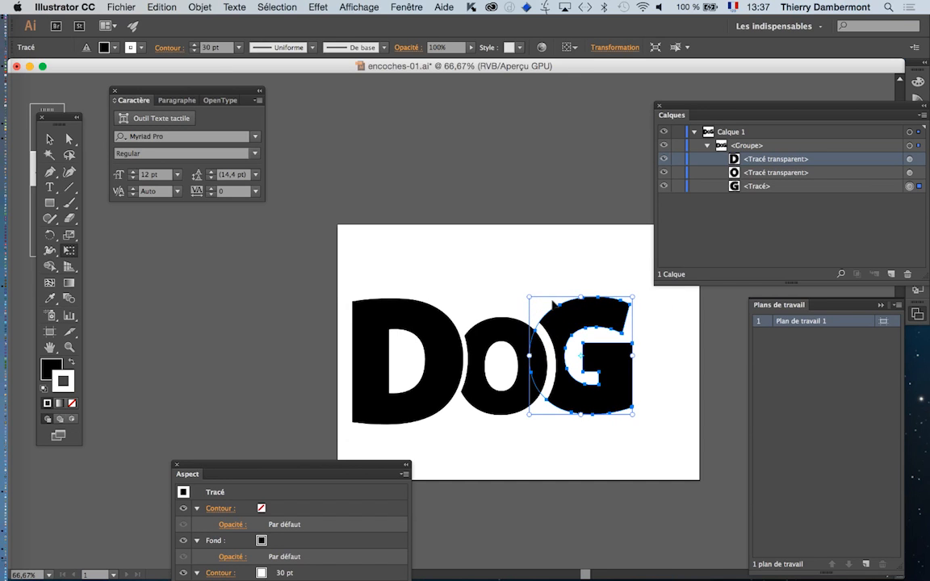
left_click_drag(852, 187, 849, 171)
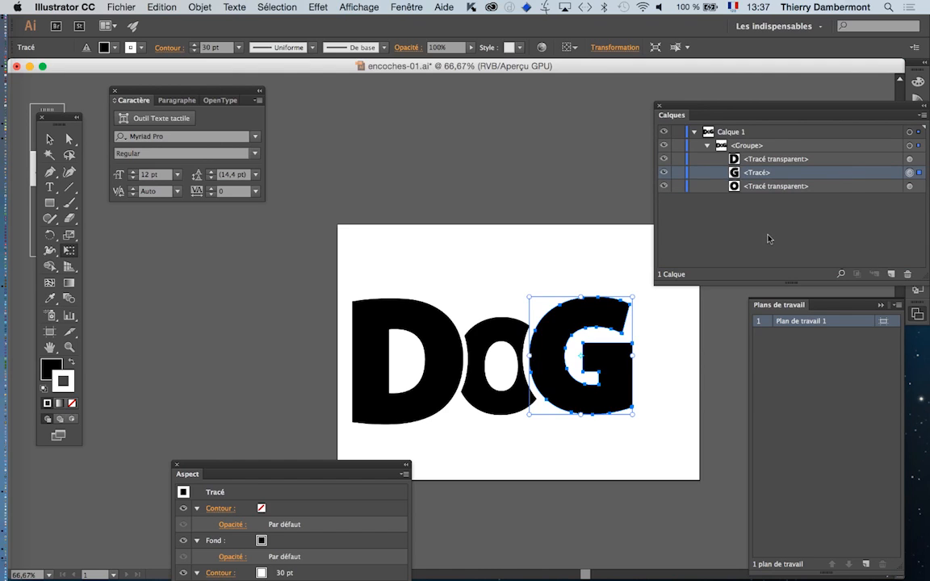
left_click(549, 195)
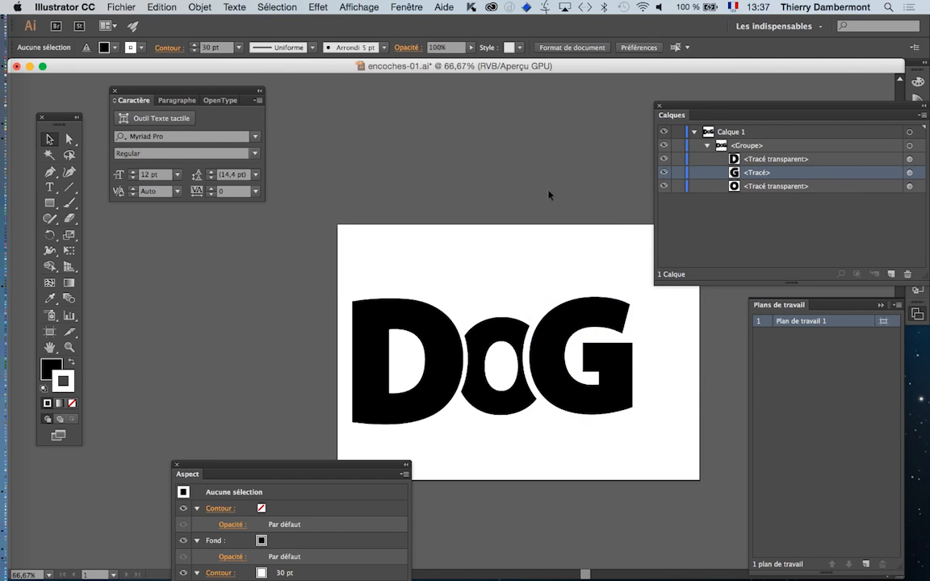
- Target the G alone, nudge it slightly right and down to reduce its overlap with the O, and deselect
left_click(600, 403)
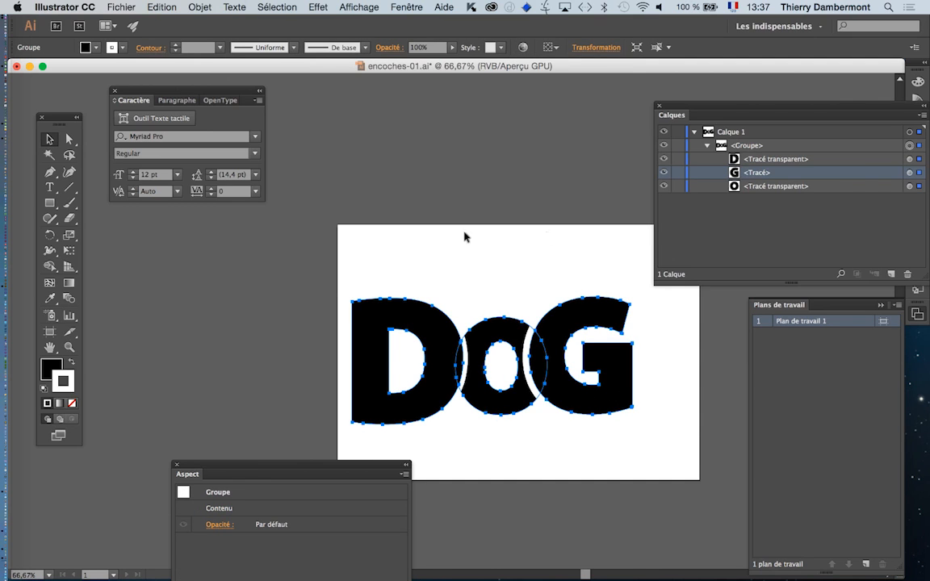
left_click(909, 172)
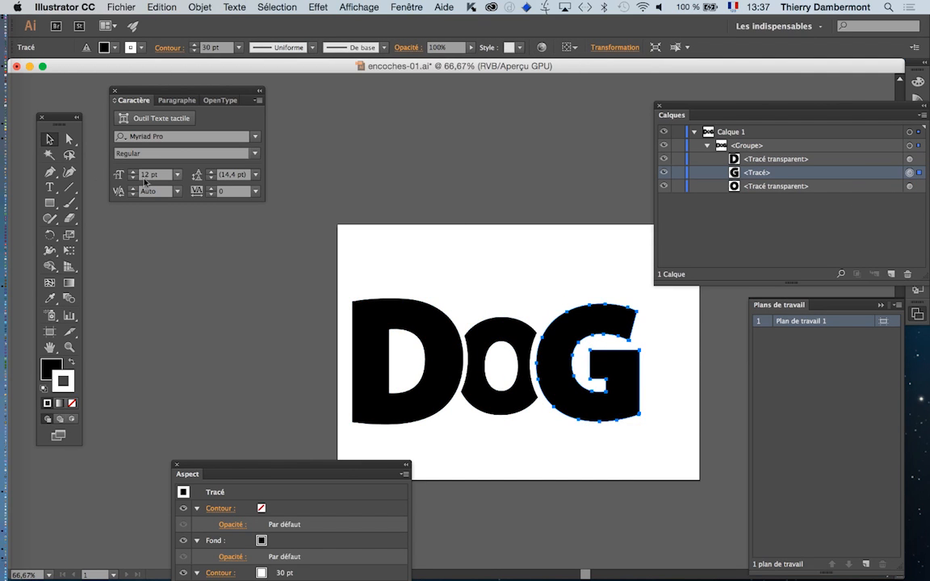
left_click(512, 161)
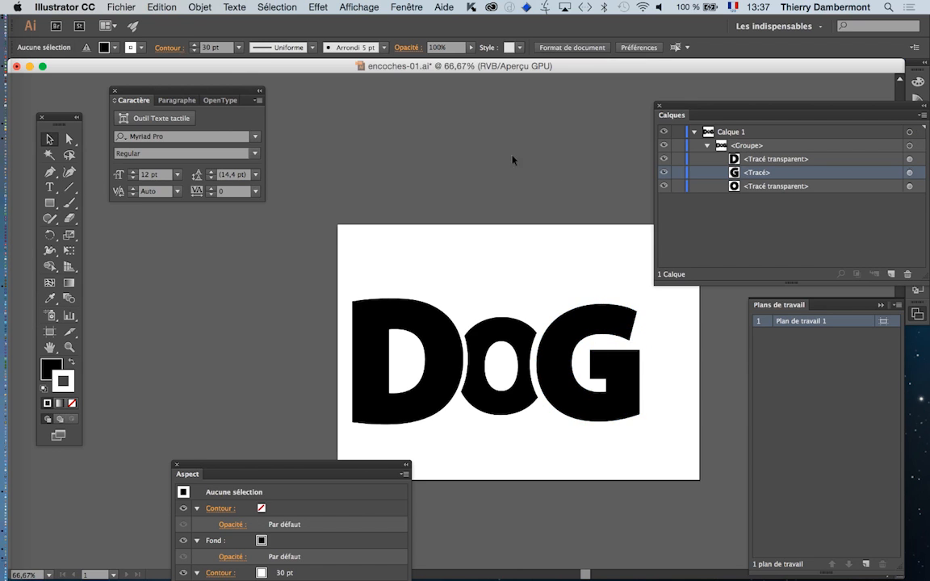
- Start saving the document under a new name and begin editing the number in the file name encoches-01.ai
left_click(115, 6)
left_click(172, 117)
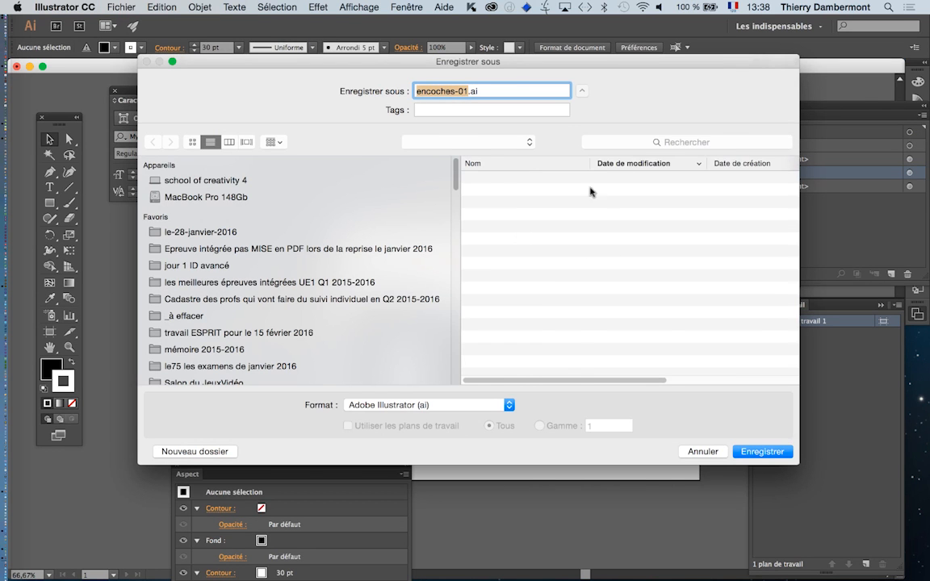
left_click(468, 93)
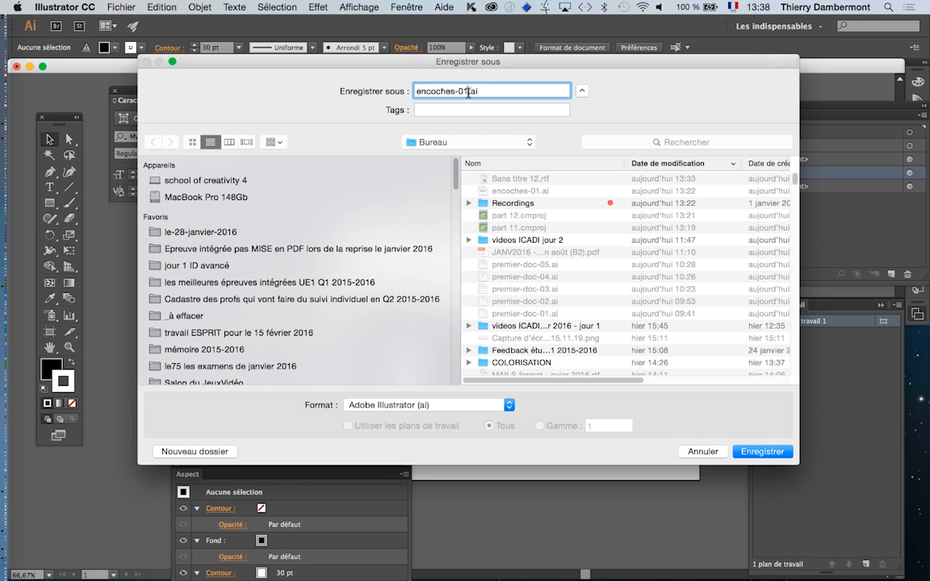